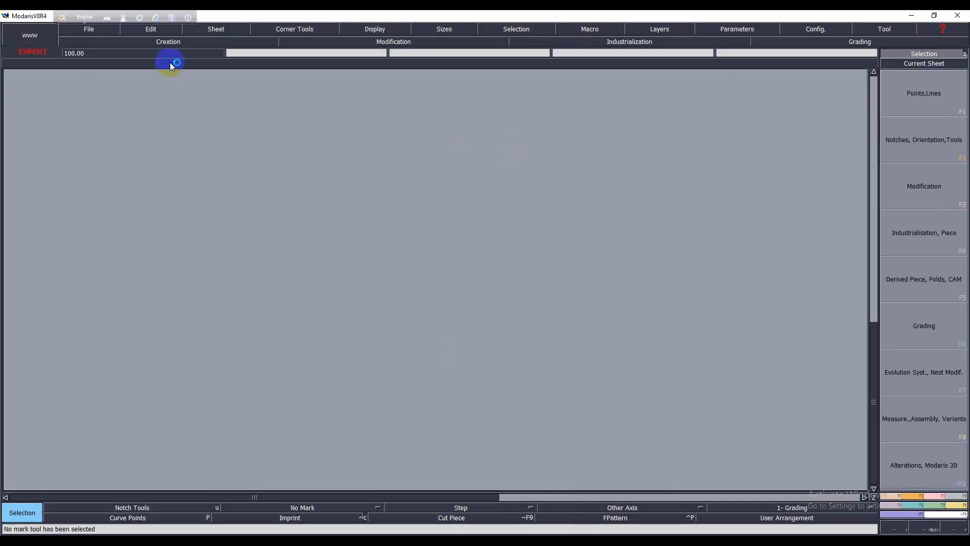
left_click(170, 62)
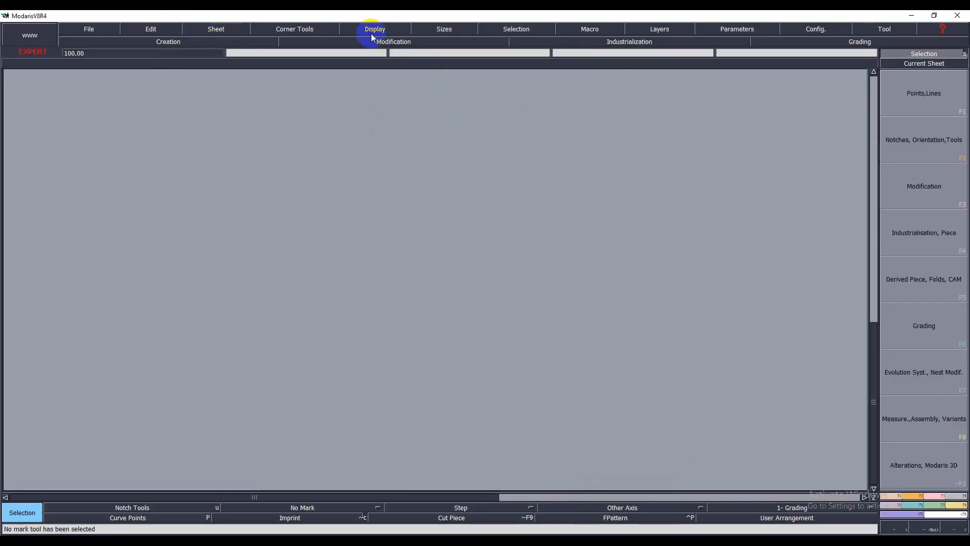
left_click(659, 30)
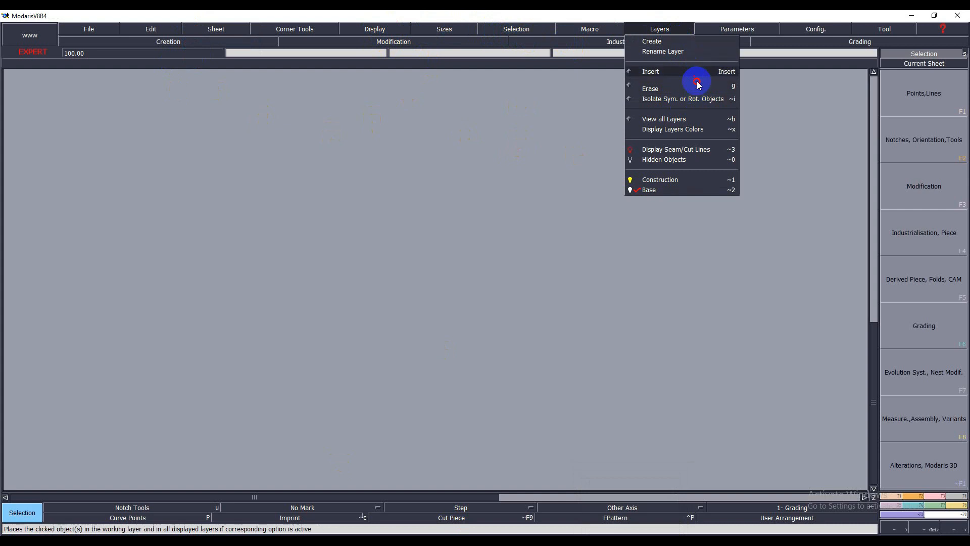
left_click(680, 198)
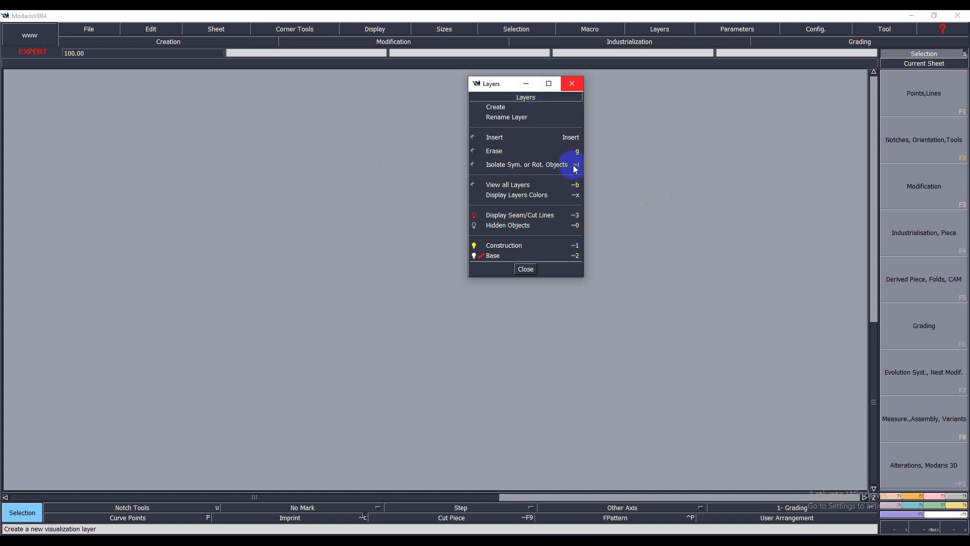
left_click(526, 271)
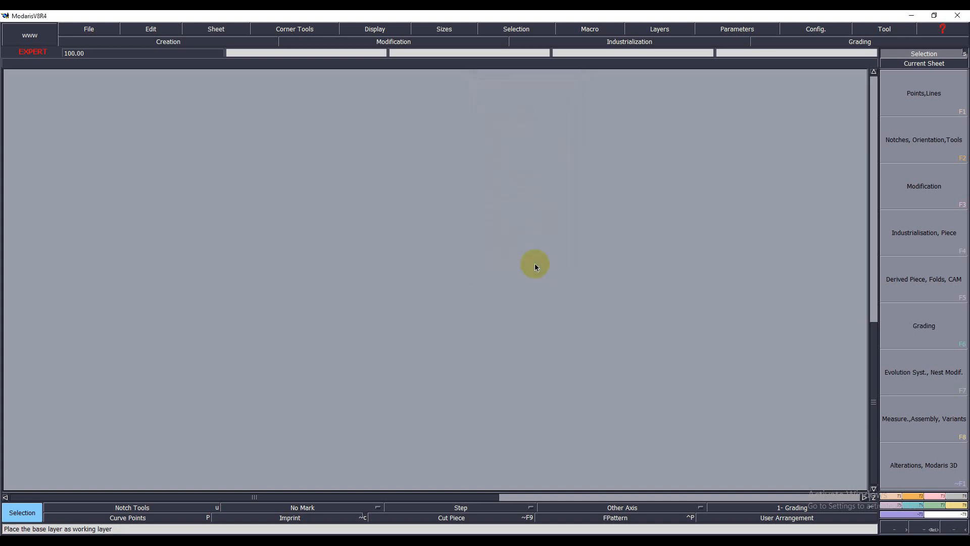
Open the pattern model file 105793 and display the title blocks of its sheets.
left_click(89, 29)
left_click(96, 48)
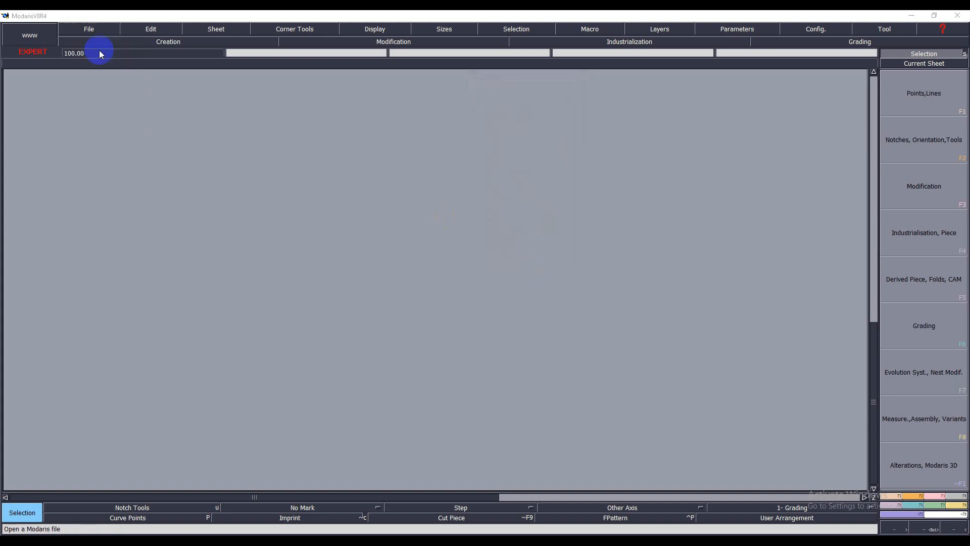
double_click(118, 191)
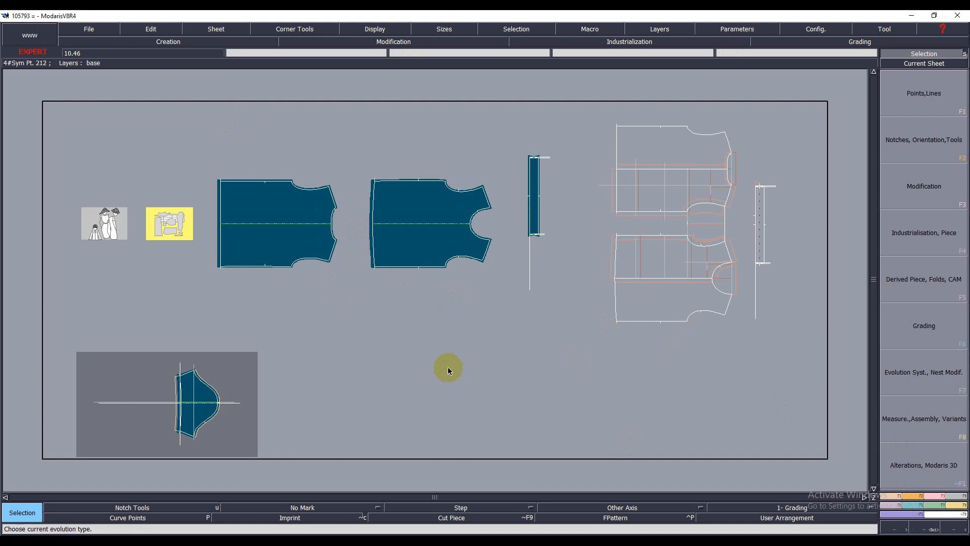
key("ctrl+t")
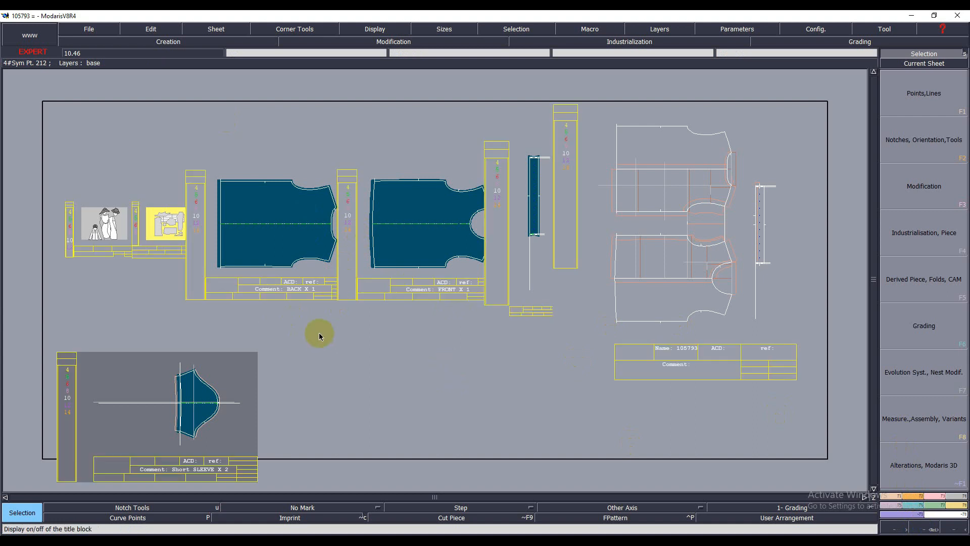
Create a new sheet, copy the FRONT piece's outline onto it, and bring that sheet into full view.
key("shift+n")
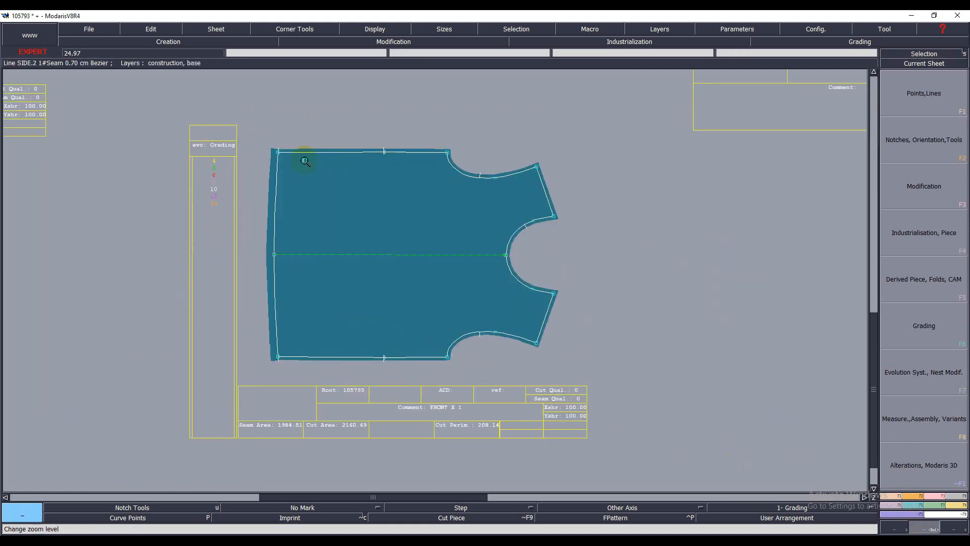
left_click_drag(249, 122, 616, 373)
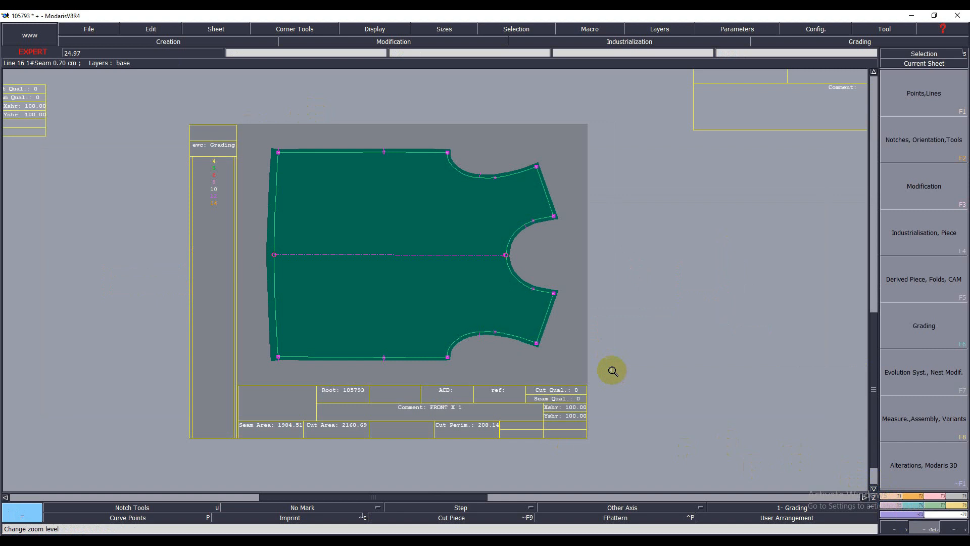
key("shift+n")
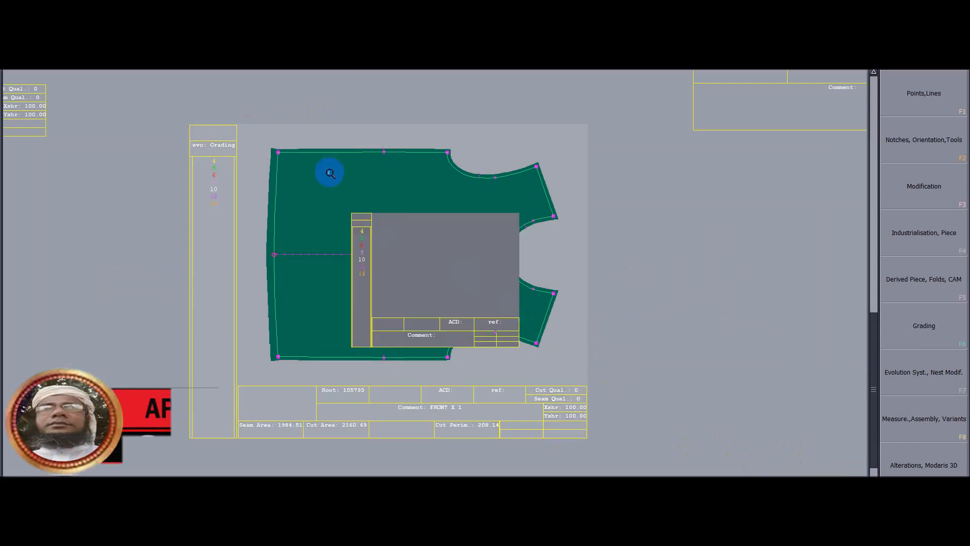
left_click_drag(335, 147, 426, 253)
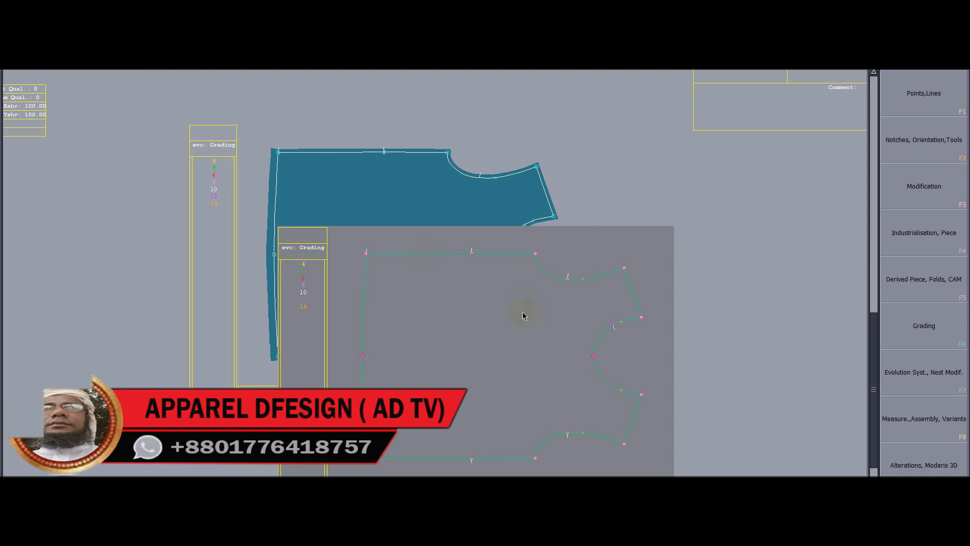
key("8")
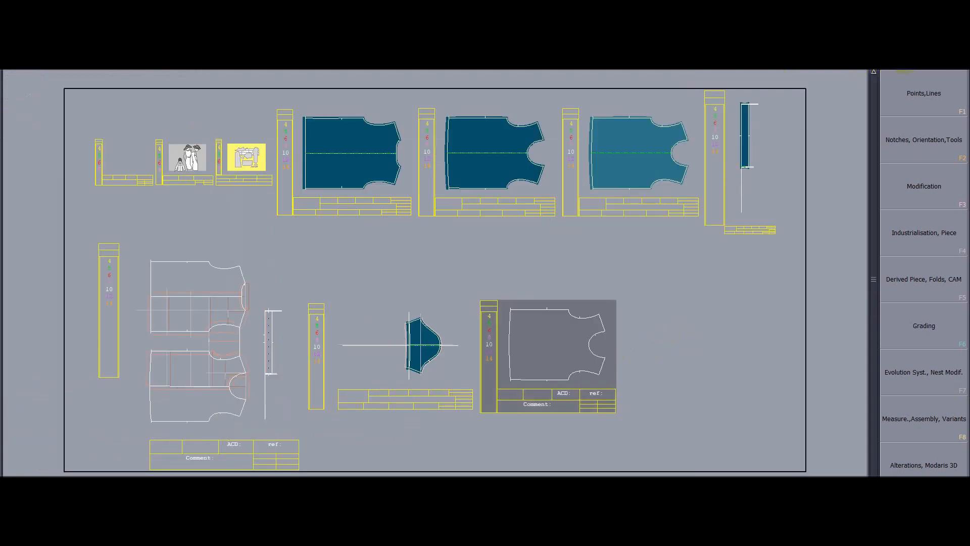
key("Home")
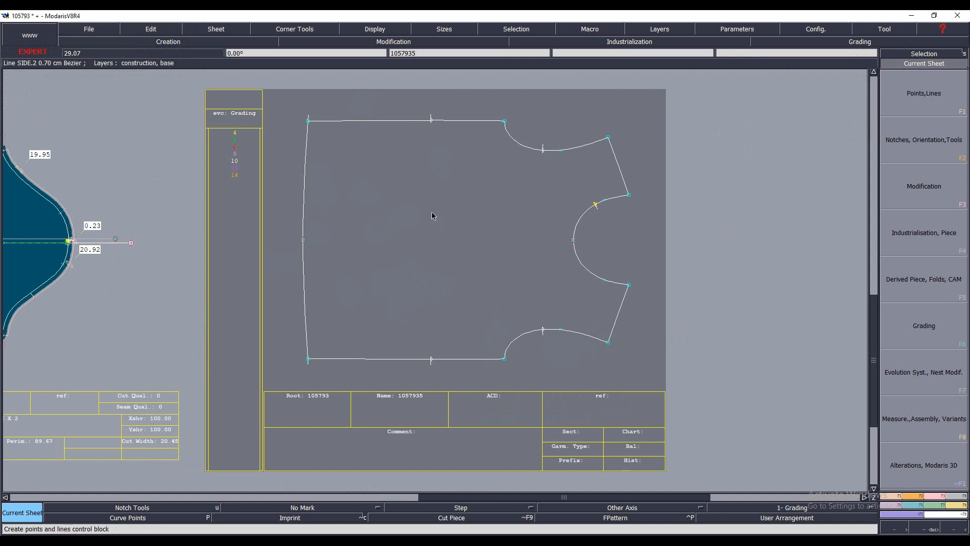
Make PLAN_BACK the working layer, and return to Base as the working layer.
left_click(654, 29)
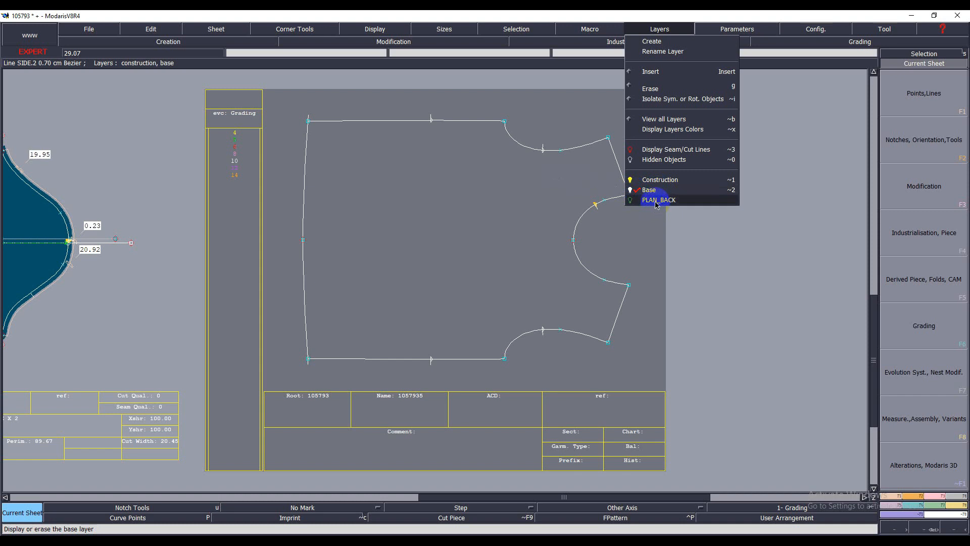
left_click(658, 202)
left_click(655, 32)
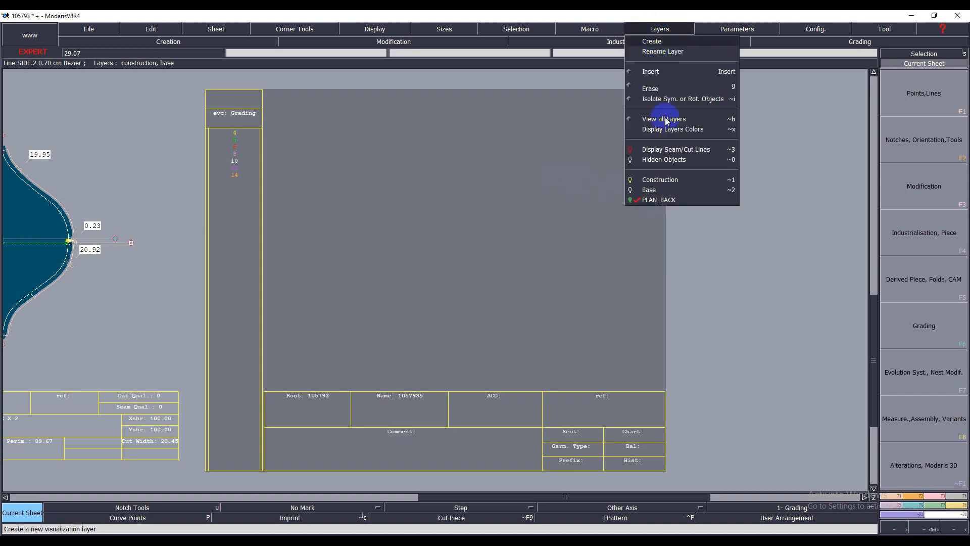
left_click(658, 202)
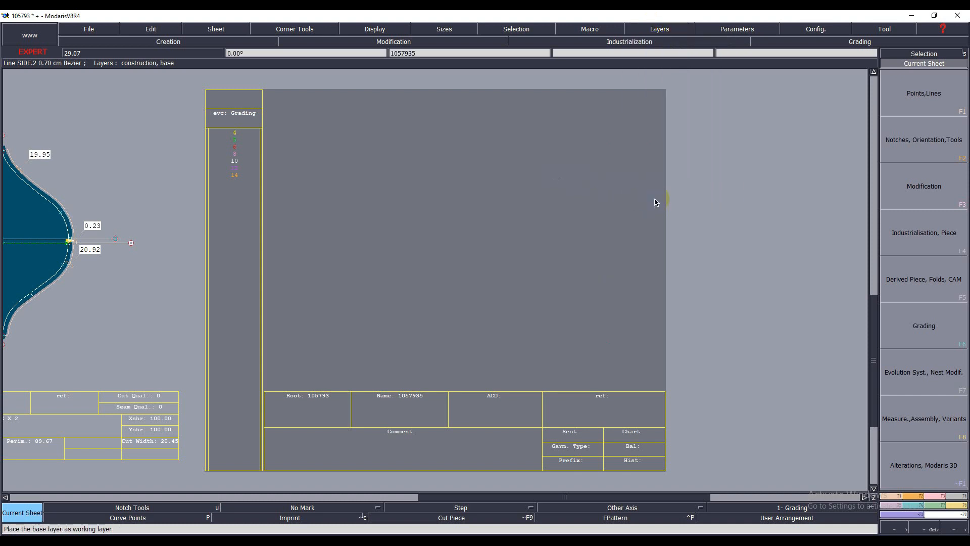
left_click(656, 28)
left_click(651, 190)
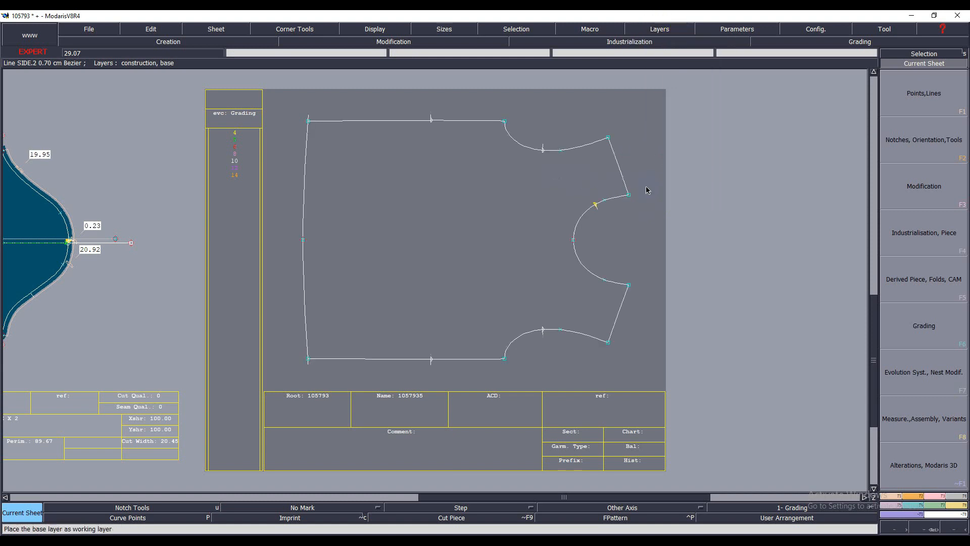
left_click(652, 33)
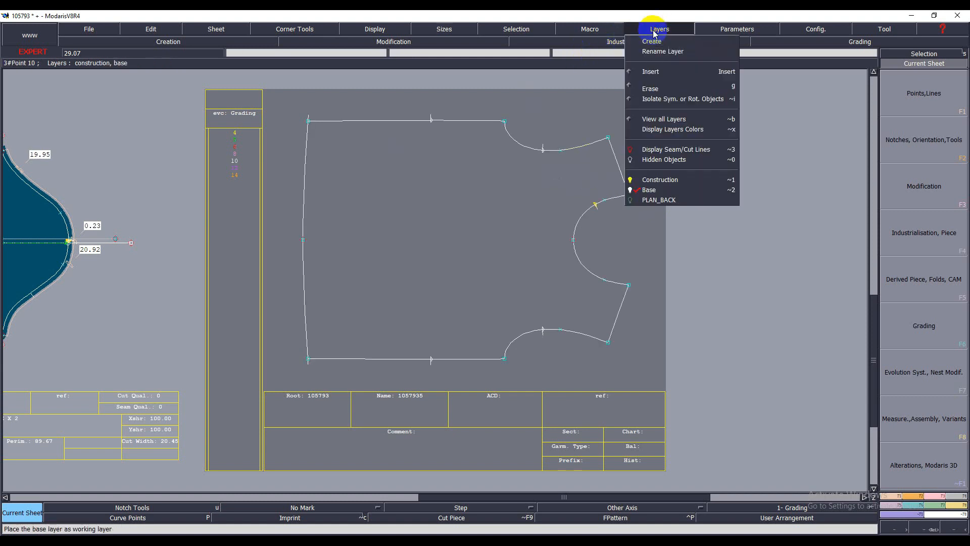
left_click(494, 180)
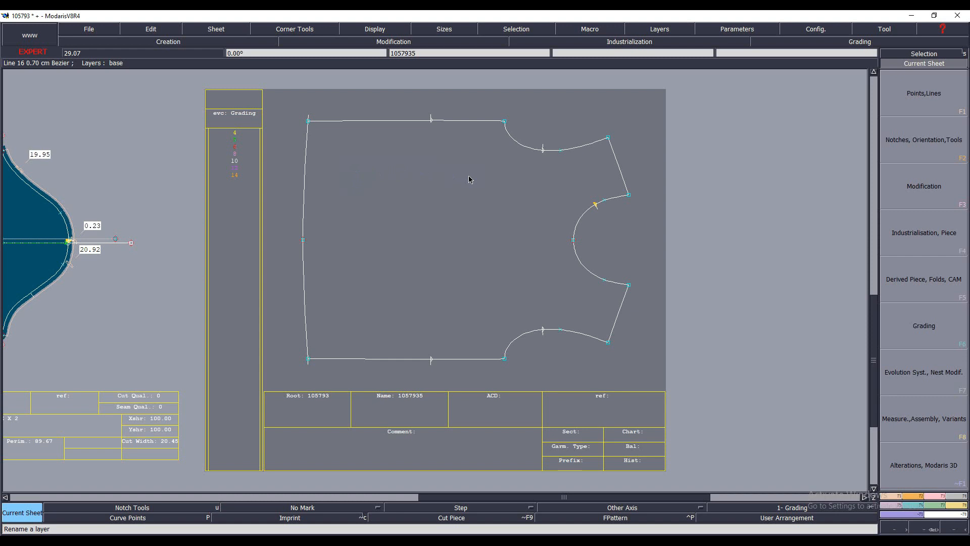
Create a new visualization layer named Pocket.
left_click(668, 29)
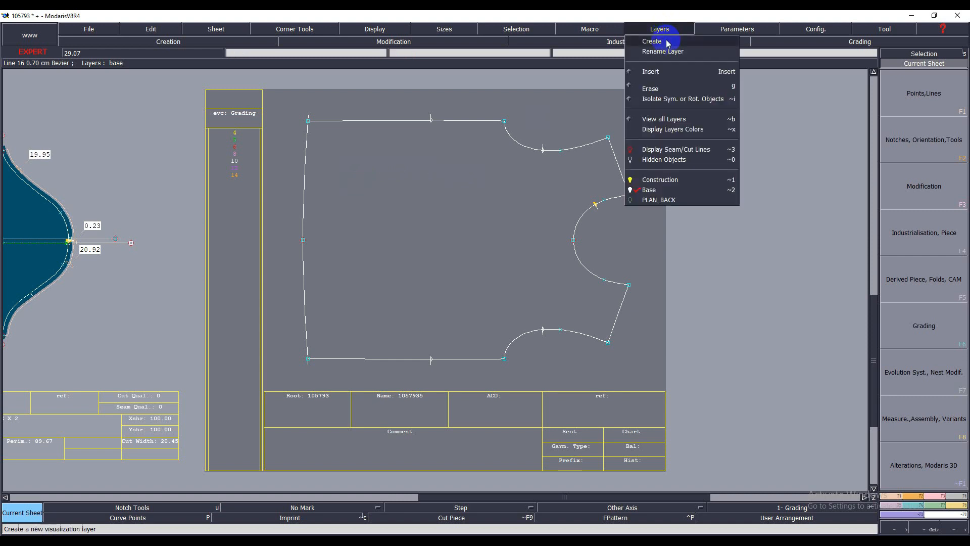
left_click(662, 41)
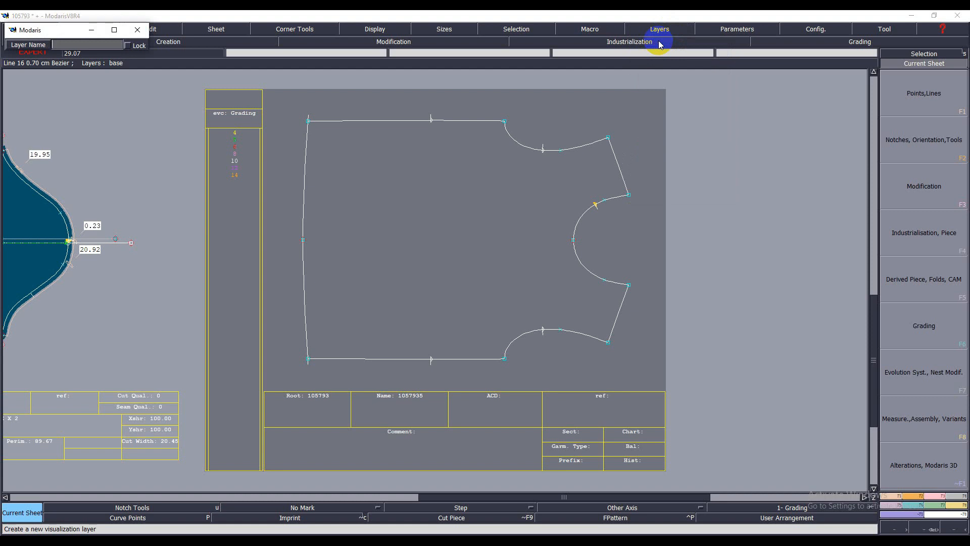
type("Foc")
key("BackSpace")
key("BackSpace")
key("BackSpace")
type("Focket")
key("Return")
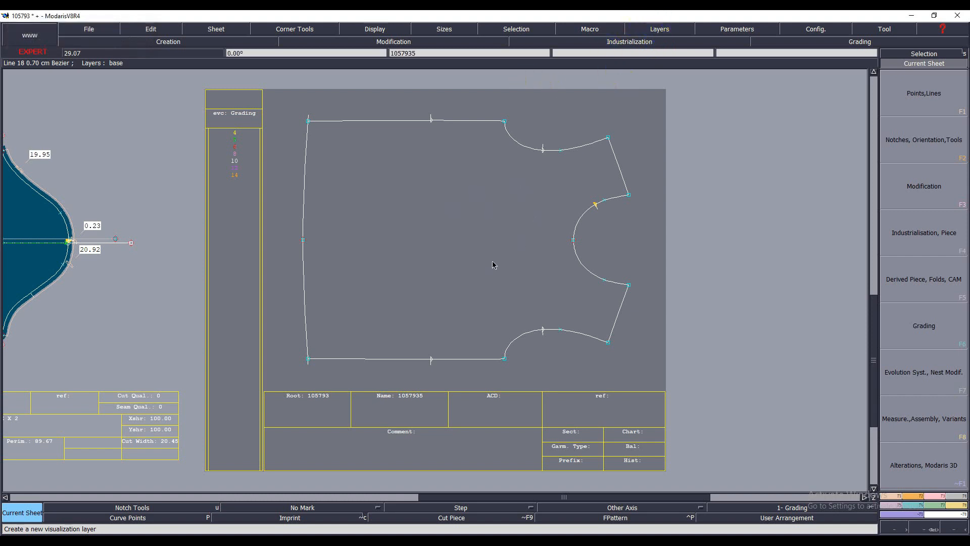
Make PLAN_Pocket the working layer and display all layers.
left_click(661, 31)
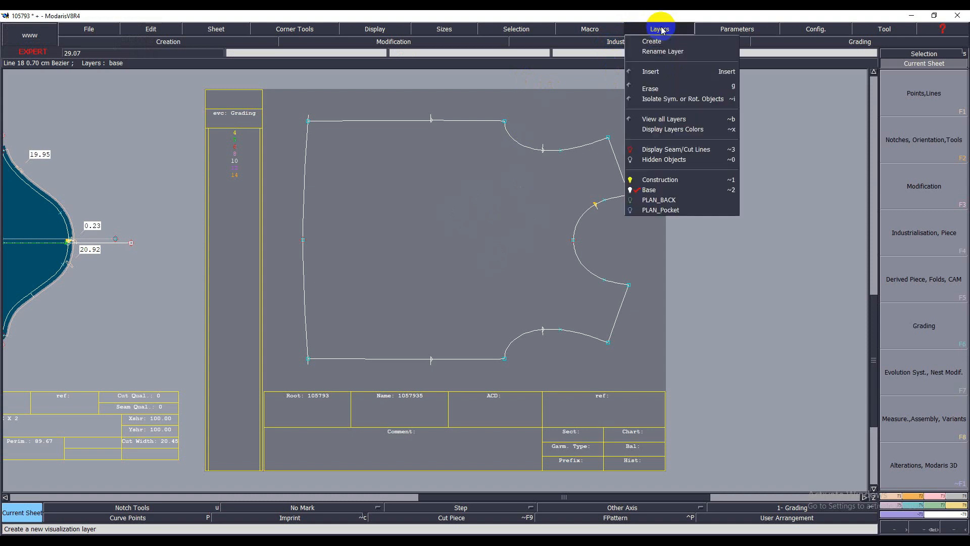
left_click(659, 211)
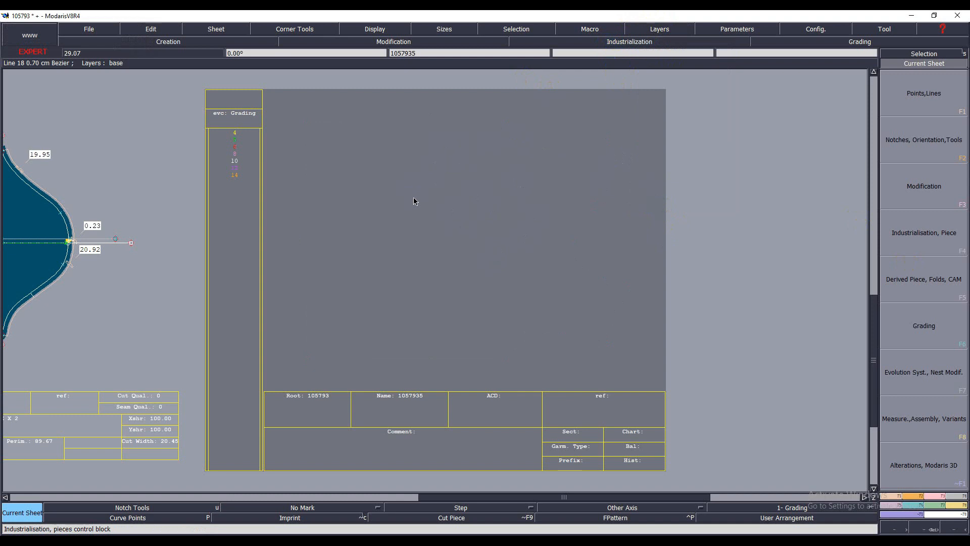
left_click(660, 28)
left_click(657, 120)
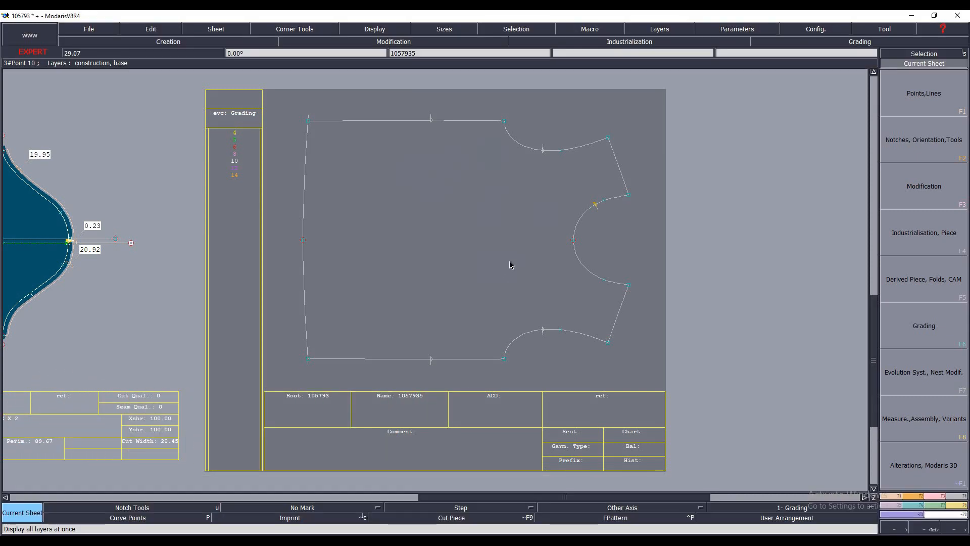
Add a relative point at dx -22 cm, dy 0 from the lower shoulder-neck point of the front outline.
key("alt+r")
left_click(629, 286)
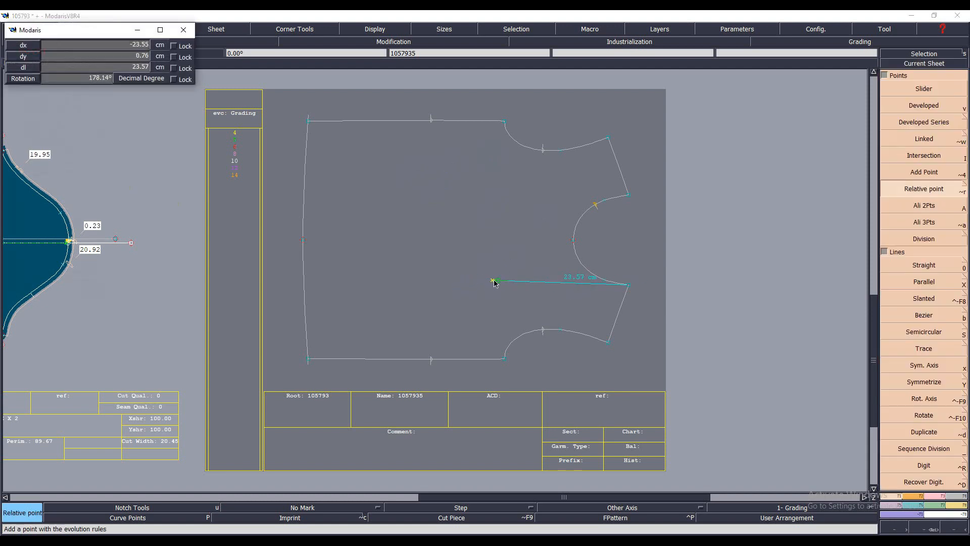
key("Down")
type("-22")
key("Tab")
type("0")
key("Return")
scroll(499, 281, "up", 2)
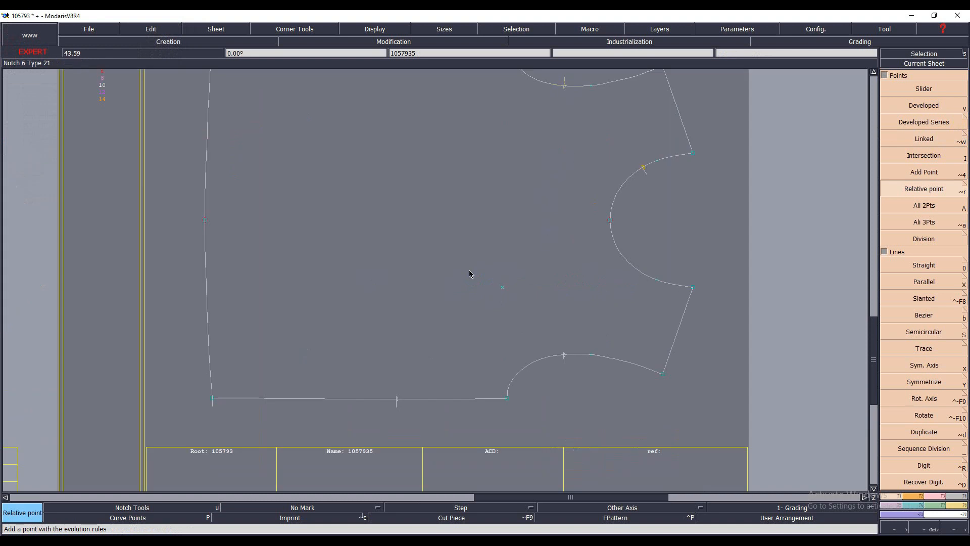
Add two relative points from the new pocket point, at dx 0, dy 6 cm and at dx 0, dy -6 cm.
left_click(503, 289)
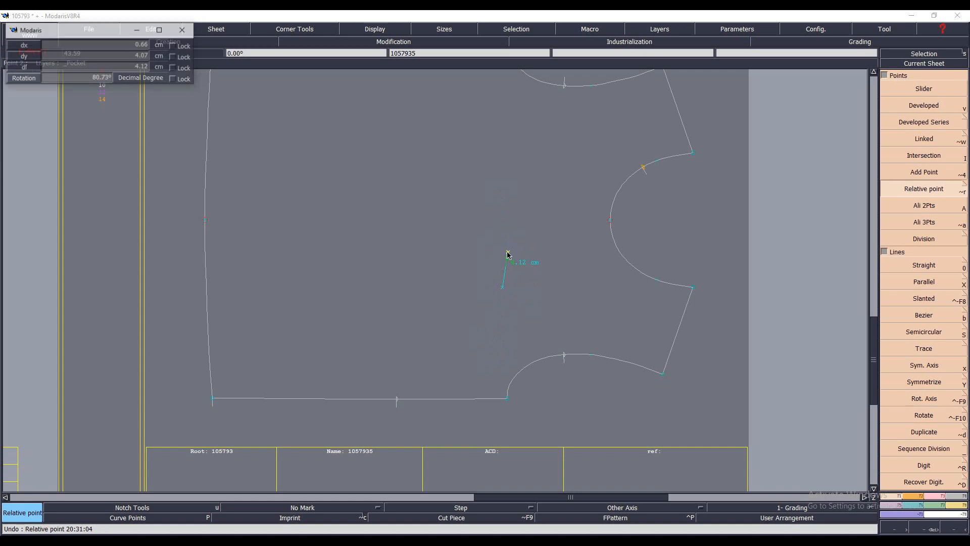
key("Down")
key("Down")
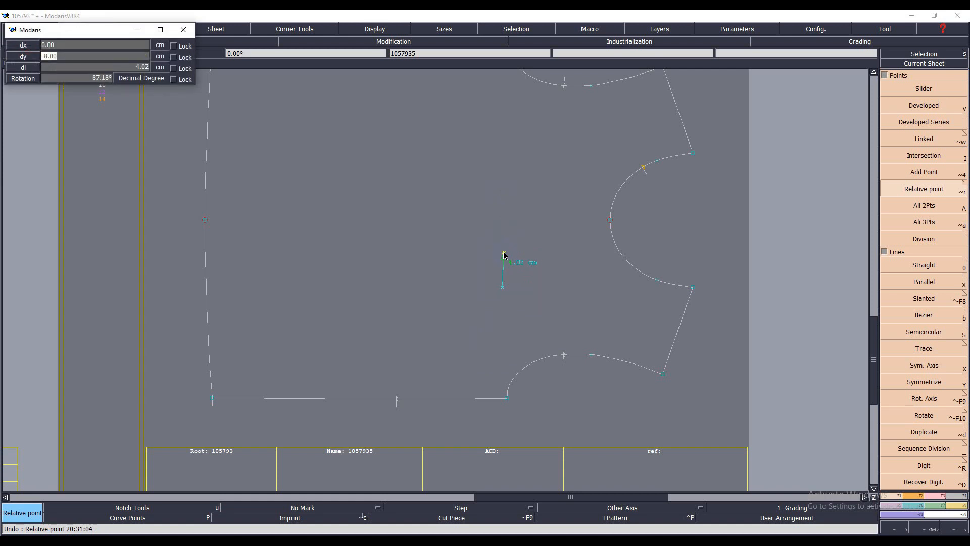
key("Return")
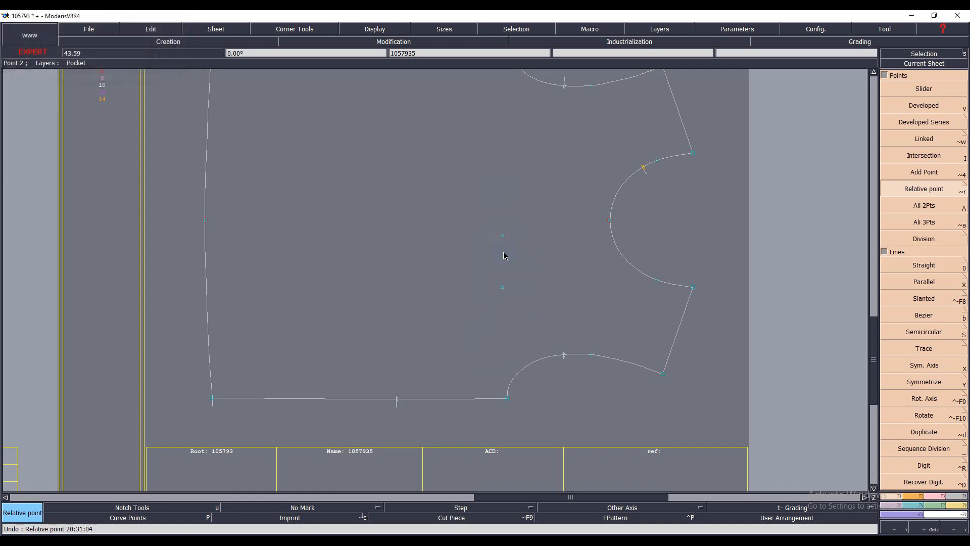
left_click(502, 287)
key("Down")
key("Down")
type("-6")
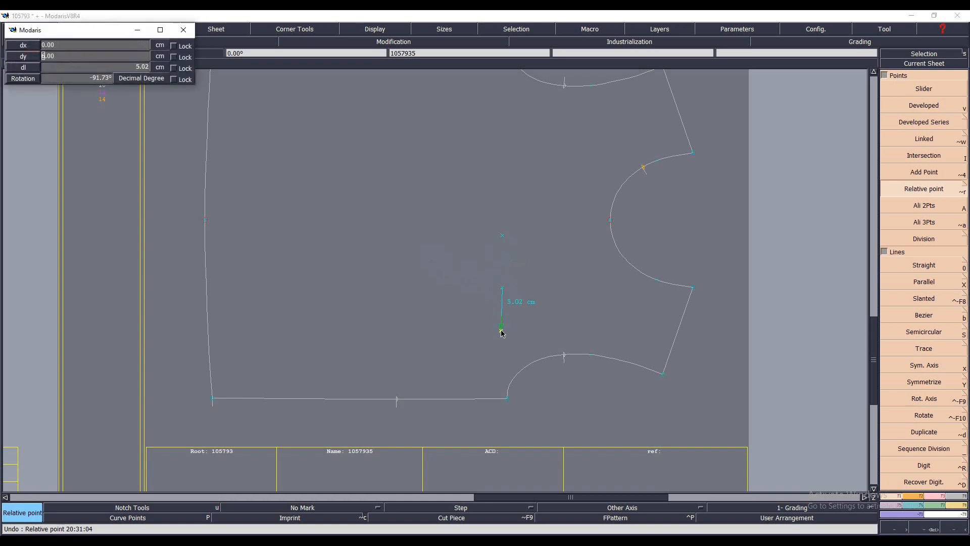
key("Return")
Add relative points at dx -12 cm, dy 0 from both the lower and upper ends of the pocket opening.
left_click(503, 339)
key("Down")
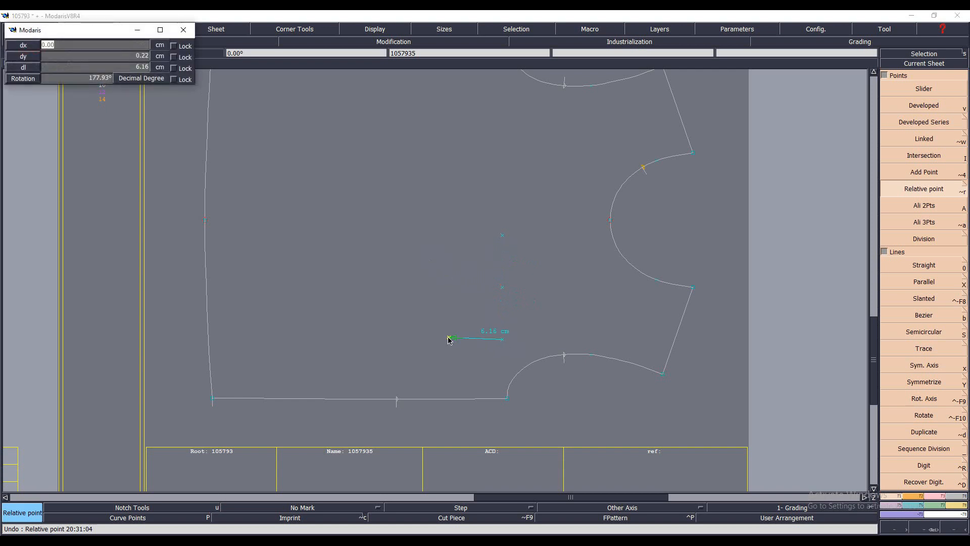
type("-12")
key("Tab")
type("0")
key("Return")
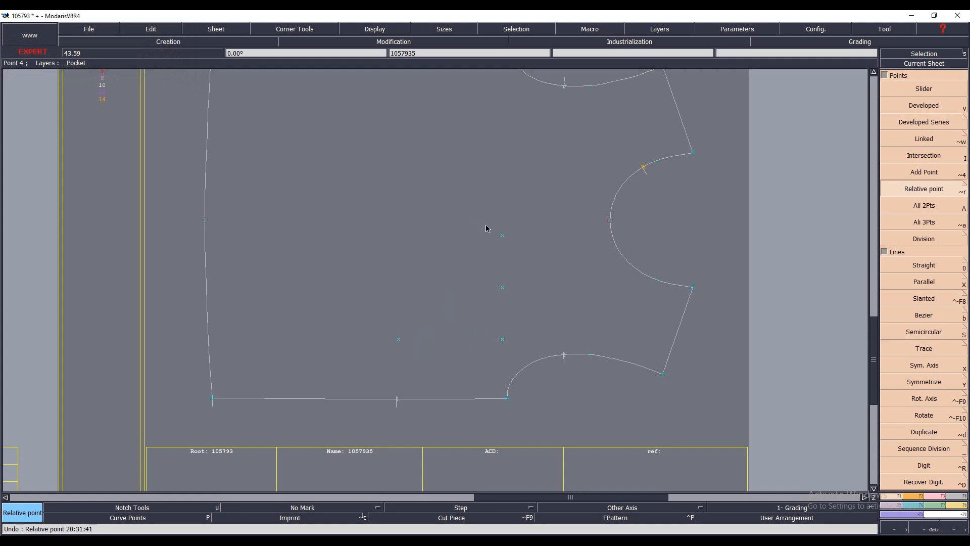
left_click(503, 237)
key("Return")
Add the pocket's tip as a relative point at dx -13.5 cm from the middle point of the pocket opening.
left_click(503, 287)
key("Down")
key("BackSpace")
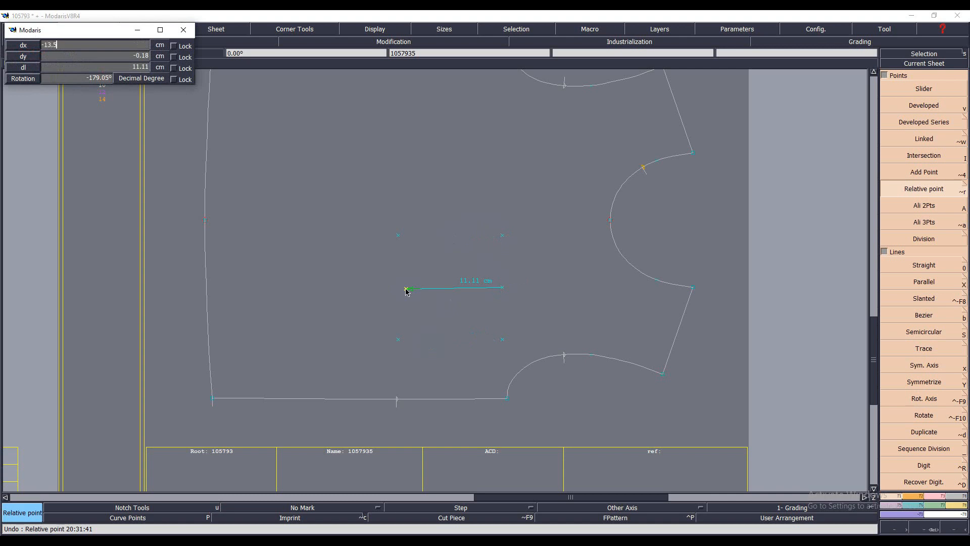
key("Tab")
key("Return")
Draw straight lines from the pocket tip through each adjacent corner to the upper and lower ends of the pocket opening.
key("0")
left_click(385, 287)
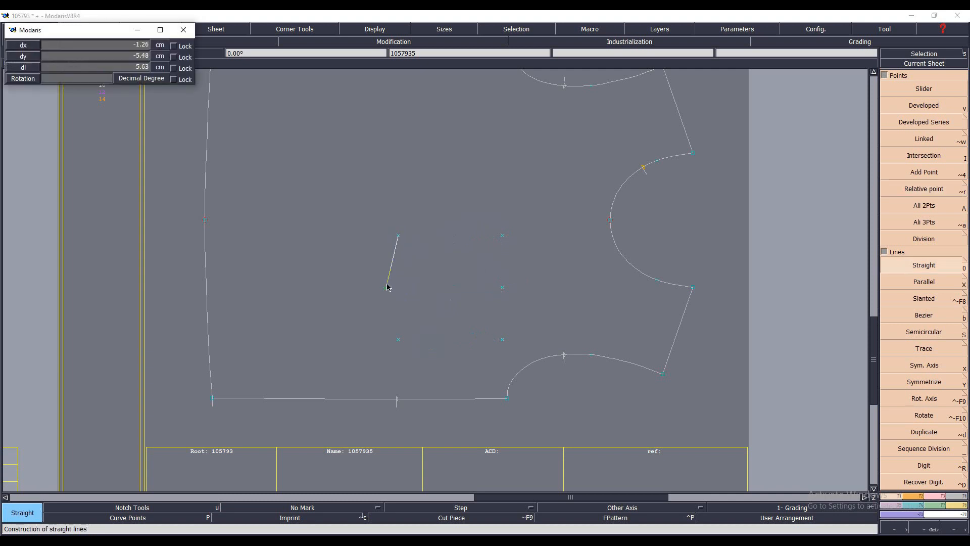
left_click(398, 235)
left_click(503, 235)
left_click(385, 288)
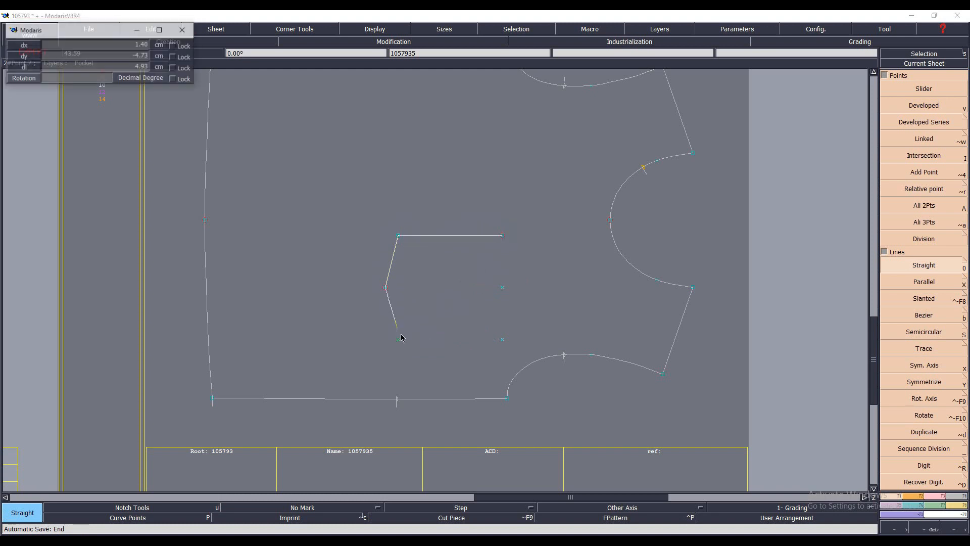
left_click(399, 340)
left_click(503, 340)
Close the pocket outline with a Bezier line from the opening's lower end through its middle point to the upper end.
key("b")
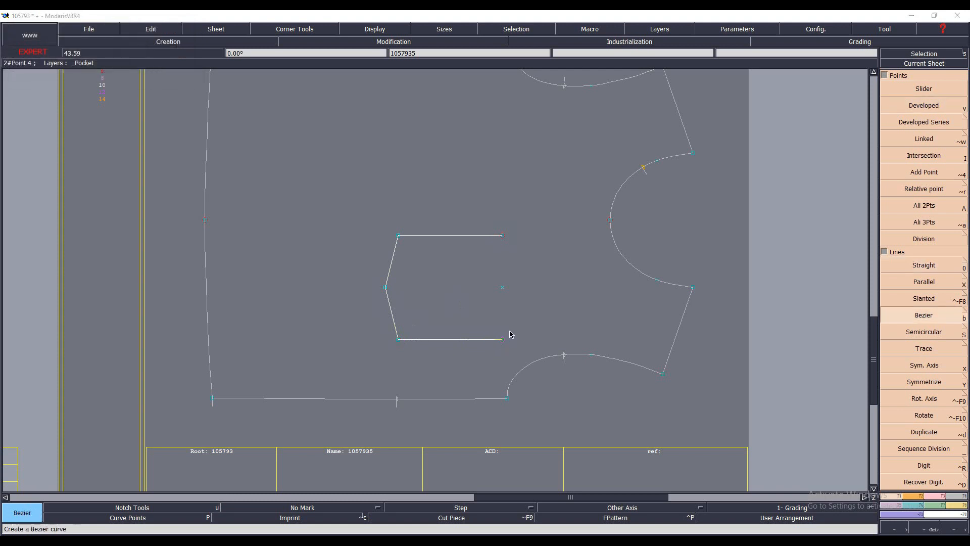
left_click(502, 339)
left_click(503, 287)
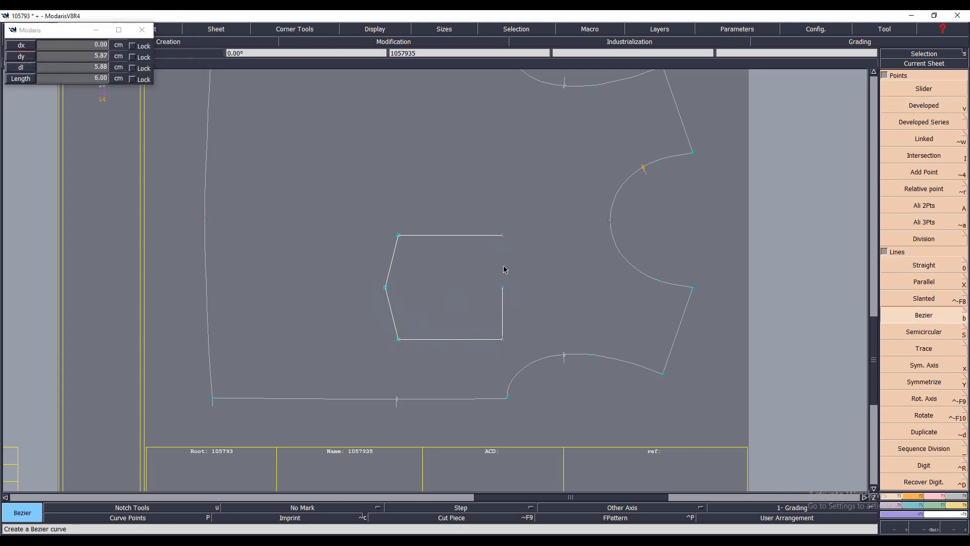
left_click(503, 235)
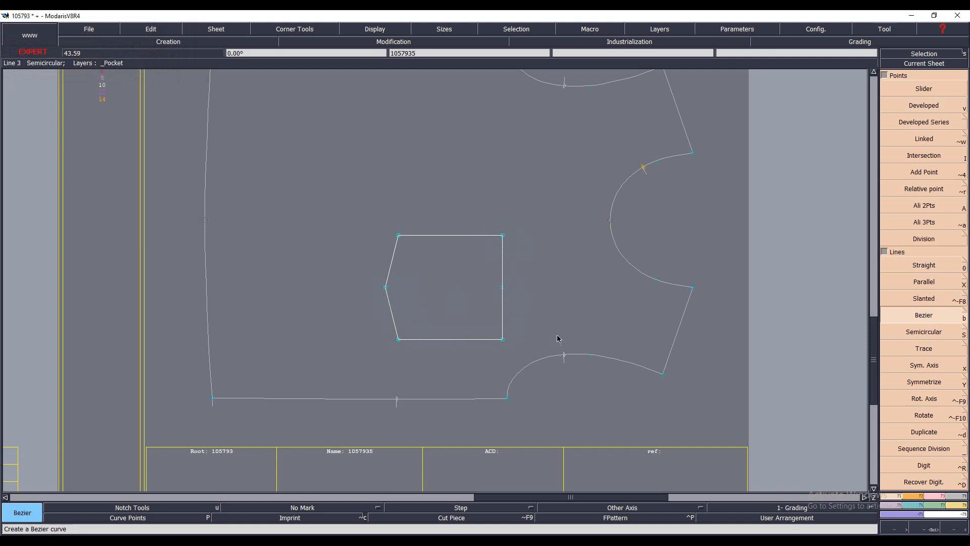
Select all sizes and turn off the display of all layers to show only the pocket outline, recentred on its sheet.
key("F10")
key("F11")
key("F12")
key("F12")
key("F12")
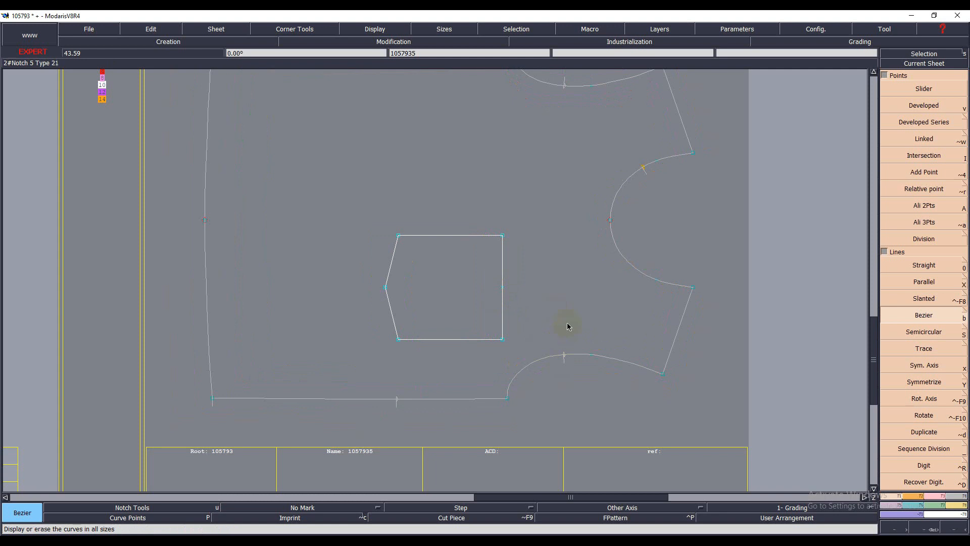
left_click(577, 503)
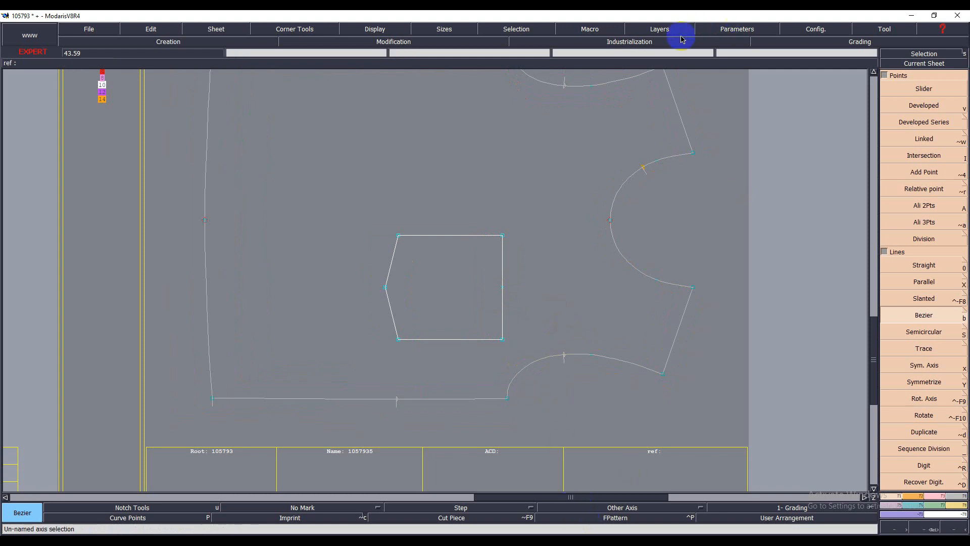
left_click(662, 27)
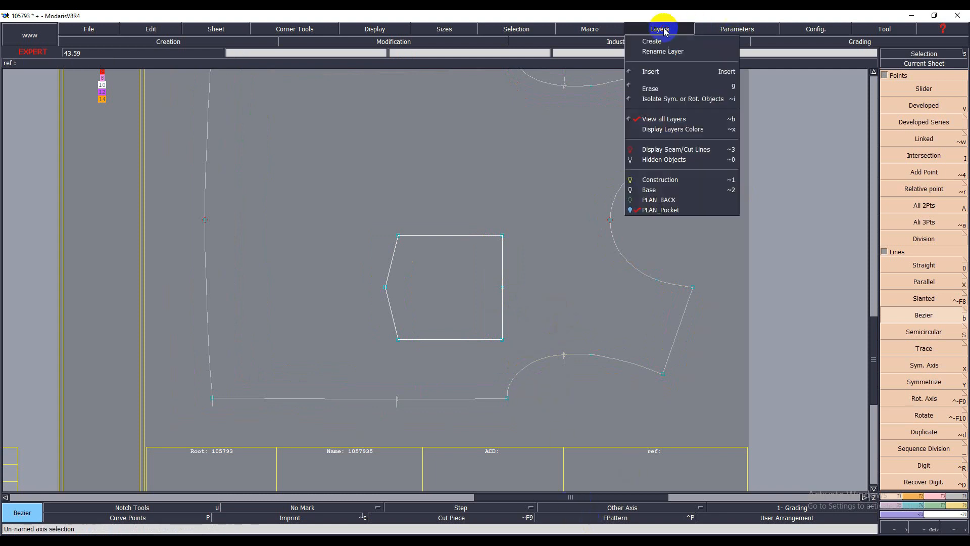
left_click(666, 120)
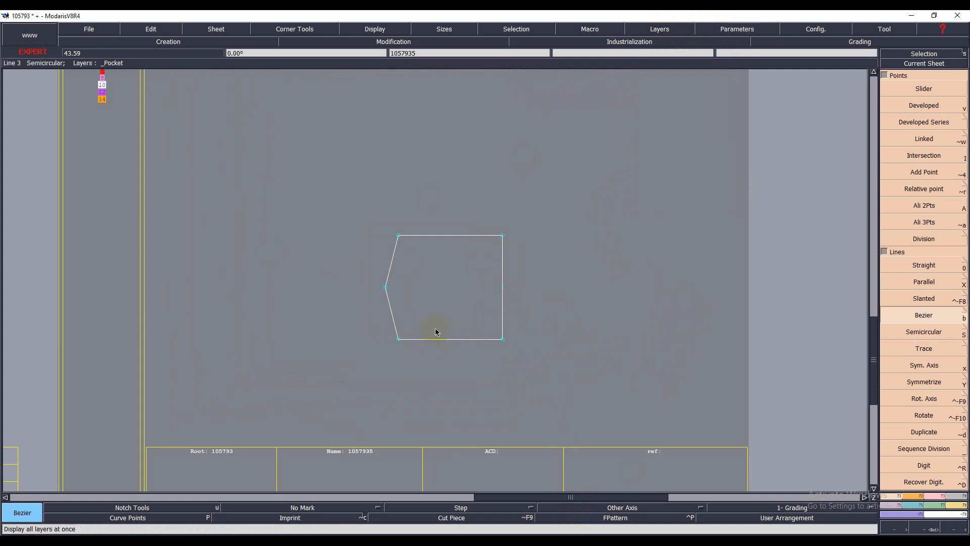
key("Home")
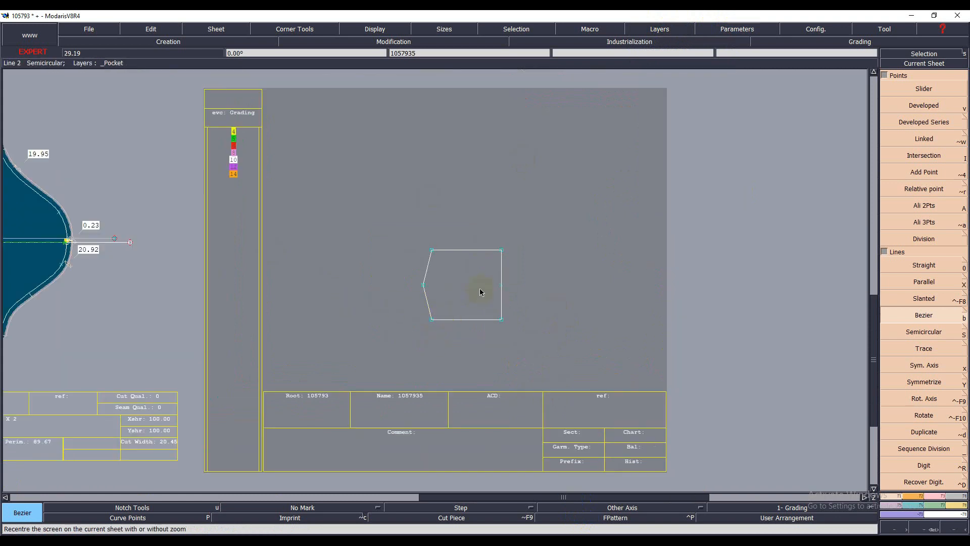
Display the pocket's nest of sizes and pack it on the middle point of the pocket opening.
key("F10")
key("F11")
left_click(915, 507)
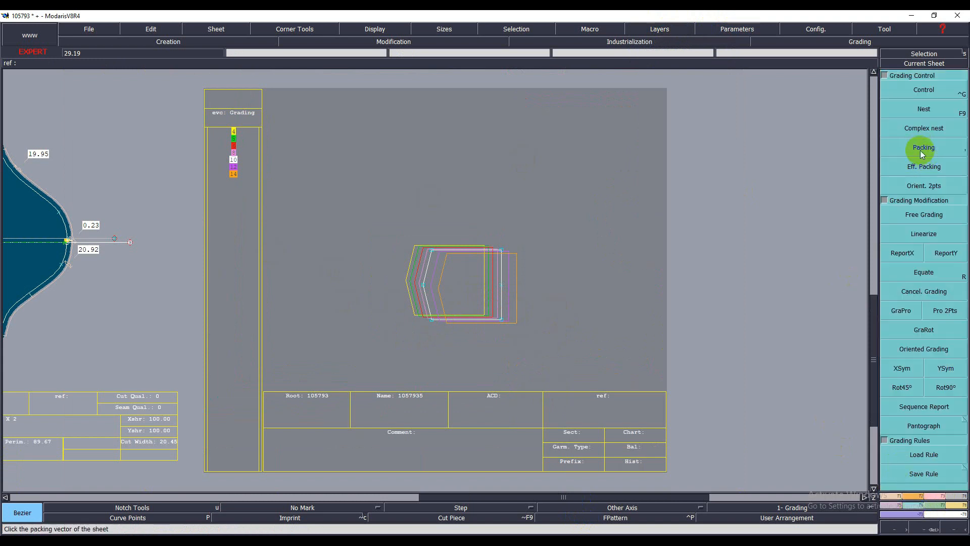
left_click(924, 147)
left_click(501, 286)
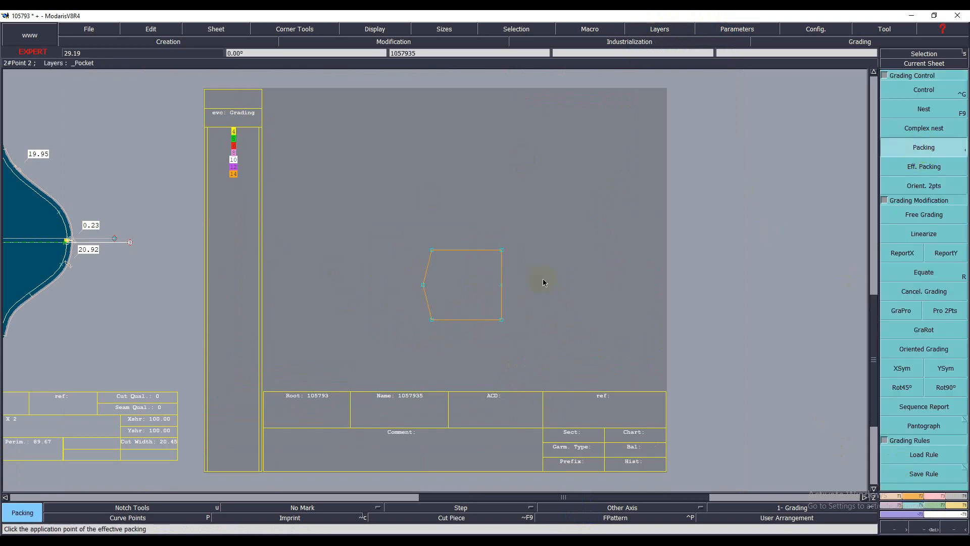
Set the ddy grading of the pocket opening's upper end point to 0.25 for all size intervals.
left_click(927, 91)
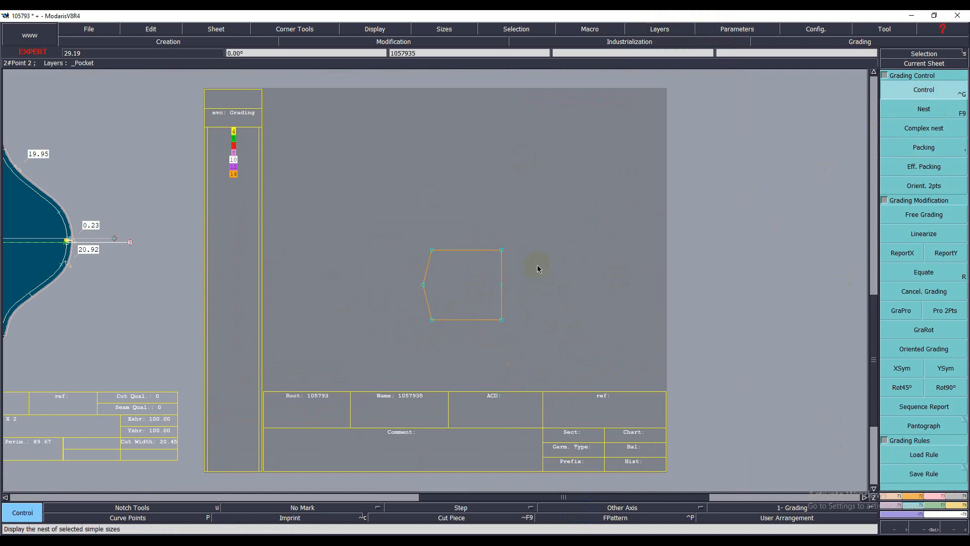
left_click(501, 249)
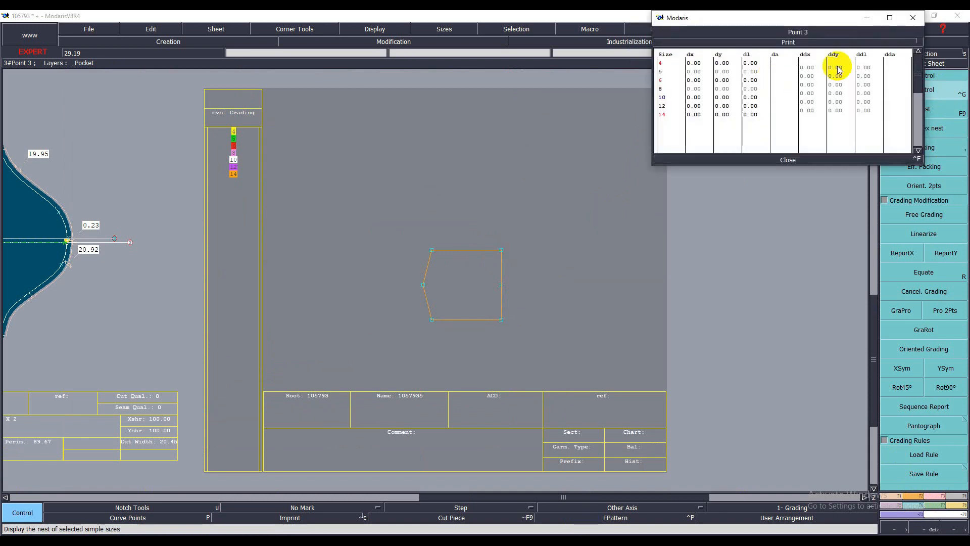
left_click_drag(838, 69, 834, 116)
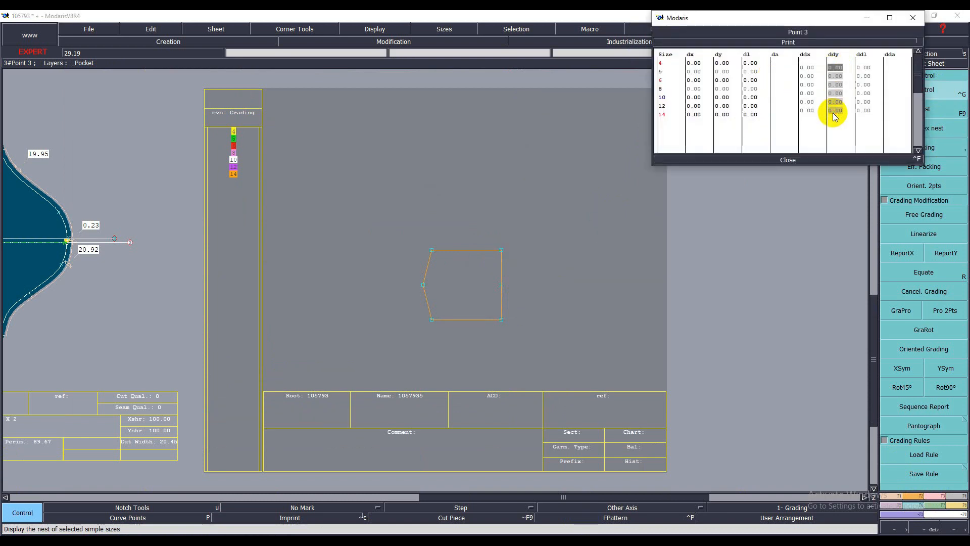
type(".25")
key("Return")
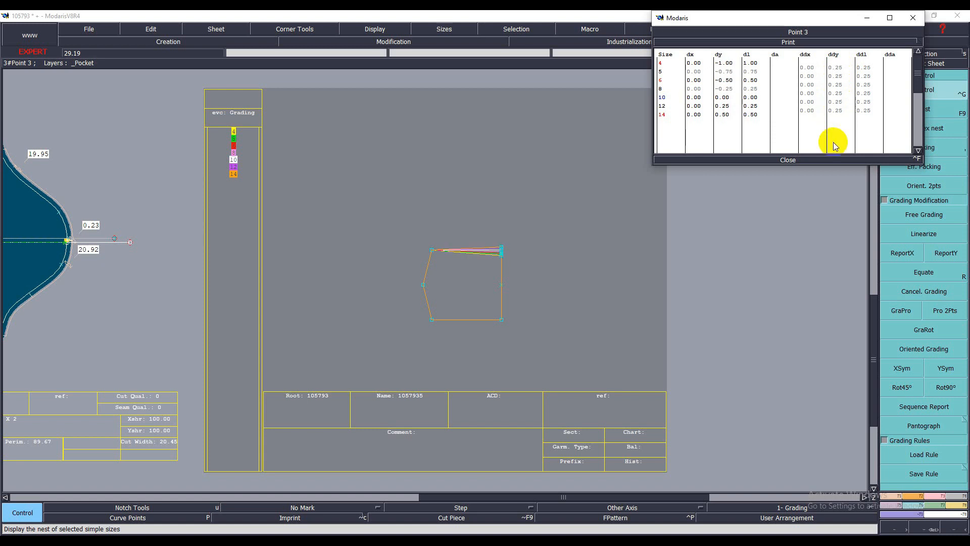
Set the ddy grading of the pocket opening's lower end point to -.25 for all size intervals.
left_click(499, 320)
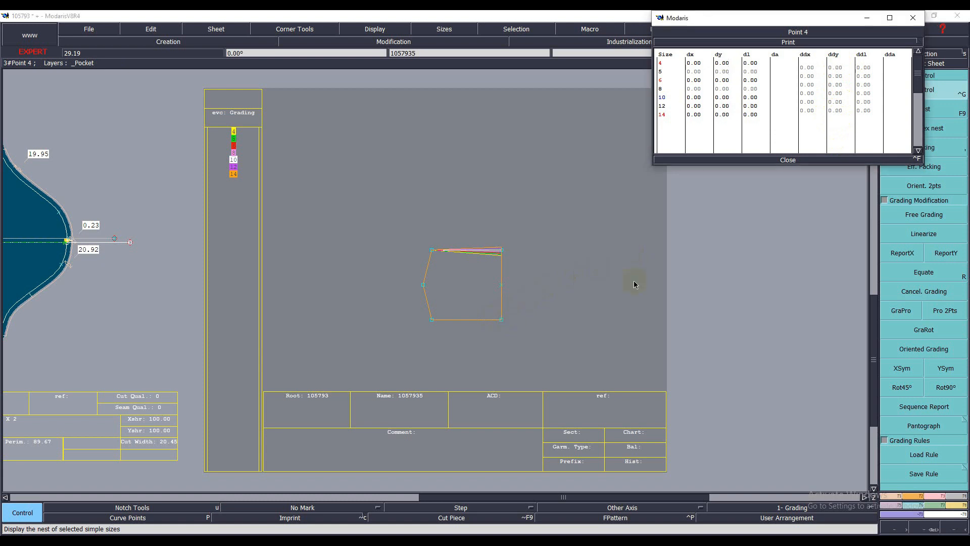
left_click_drag(836, 66, 842, 113)
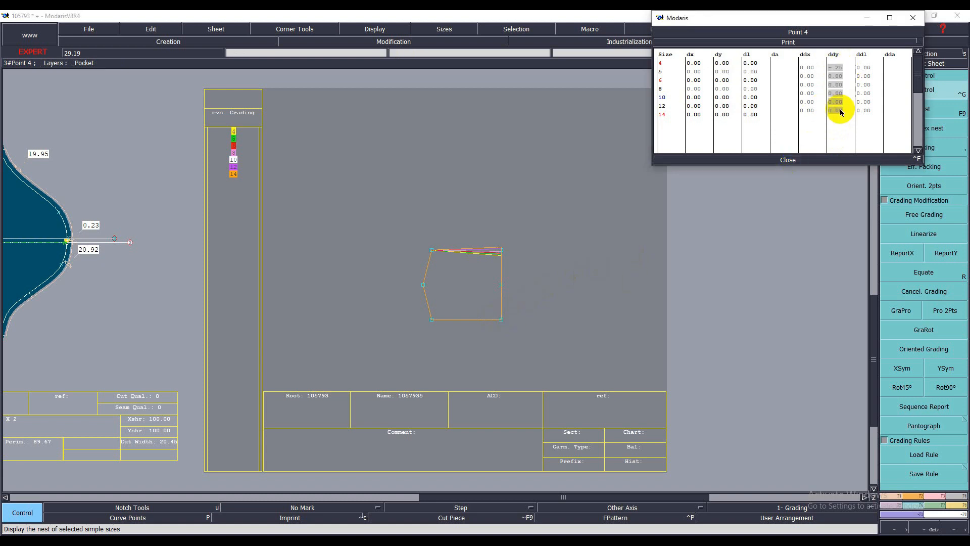
left_click(791, 159)
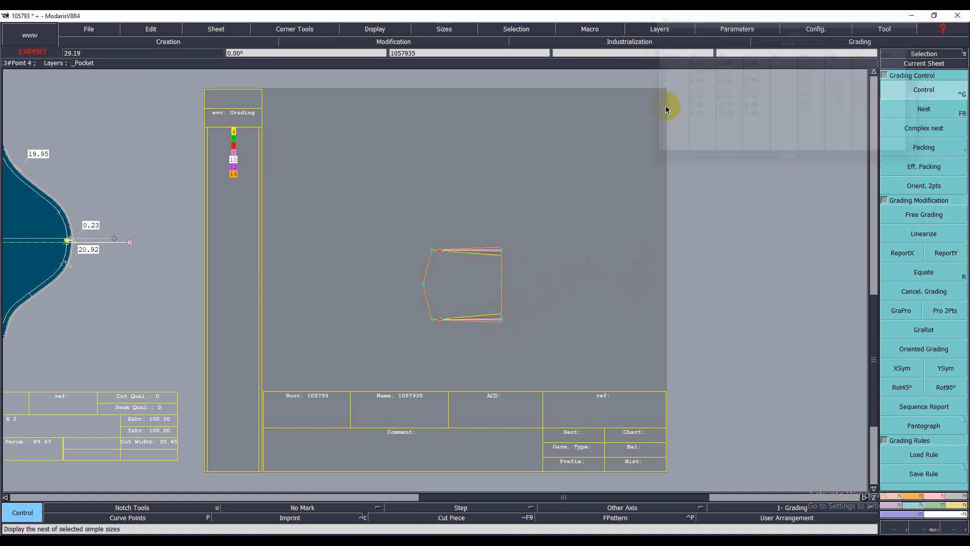
Report the Y grading of both pocket opening ends to the corresponding lower and upper corners beside the tip.
left_click(941, 252)
left_click(500, 320)
left_click(432, 319)
left_click(502, 250)
left_click(433, 250)
Set the pocket tip's ddx grading to -0.5 for all size intervals and report it in X to the two adjacent corners.
left_click(910, 93)
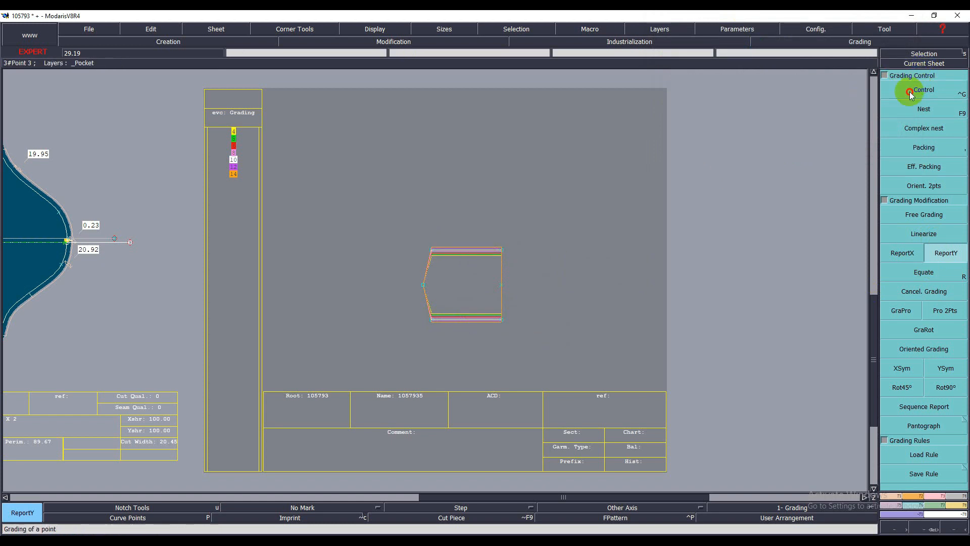
left_click(421, 285)
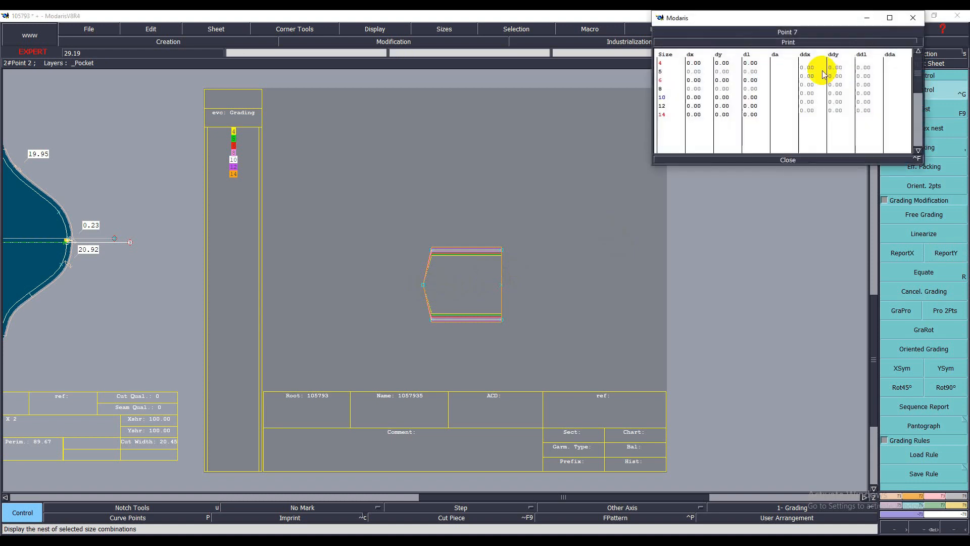
left_click_drag(809, 67, 804, 111)
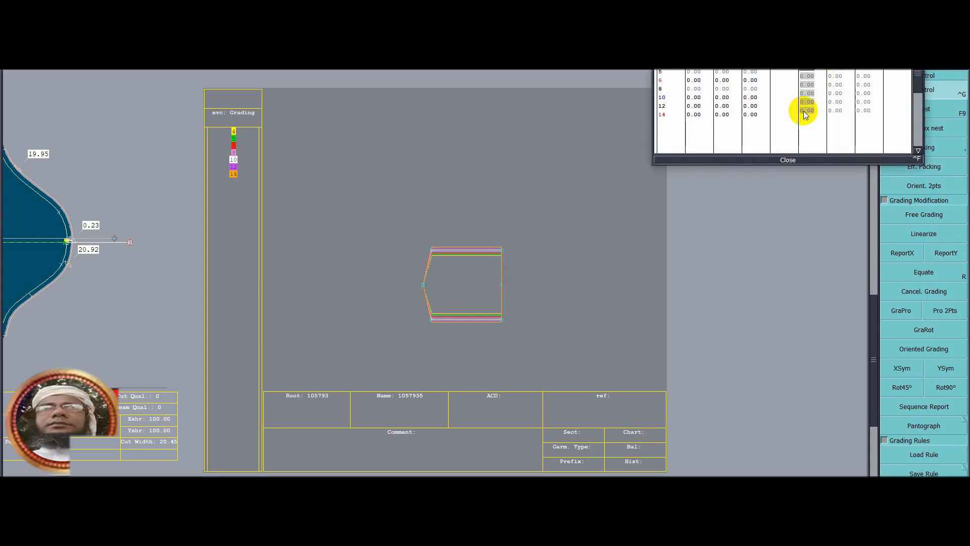
type("-0.5")
key("Return")
left_click(784, 161)
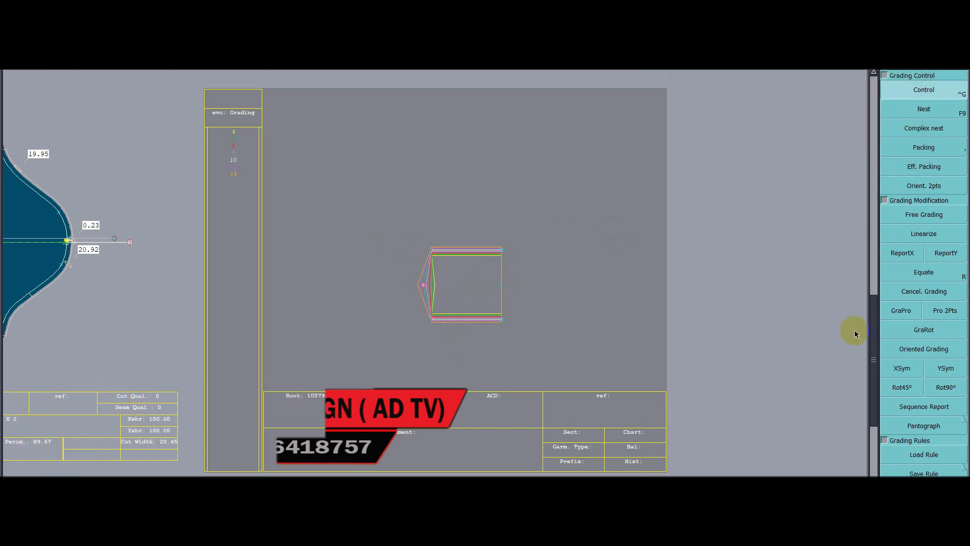
left_click(904, 254)
left_click(435, 260)
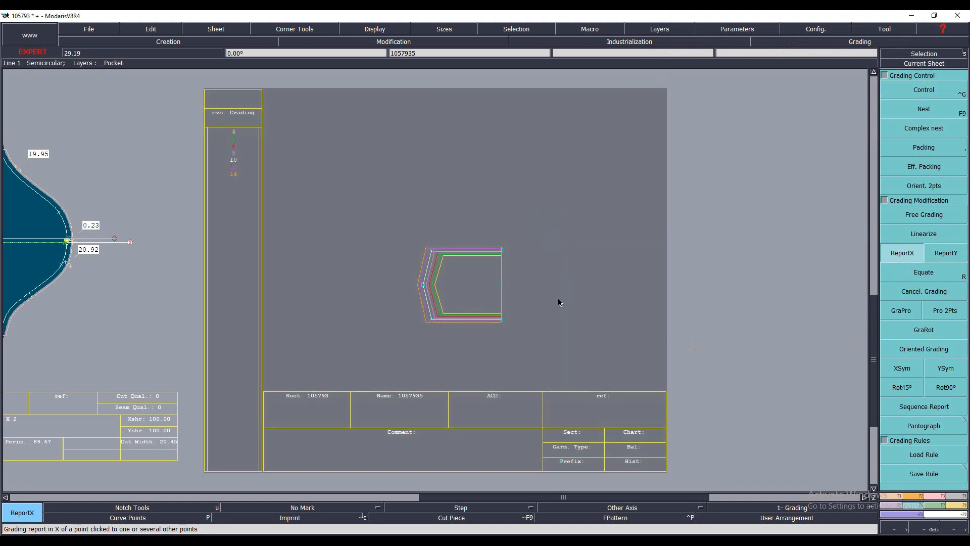
Display all layers again to see the graded pocket on the front piece, and turn off the size nest.
left_click(659, 29)
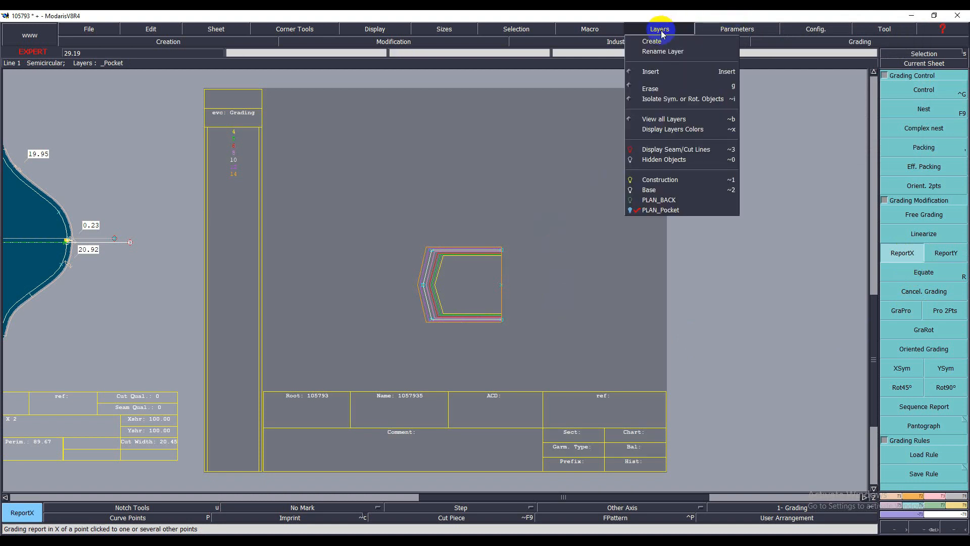
left_click(656, 119)
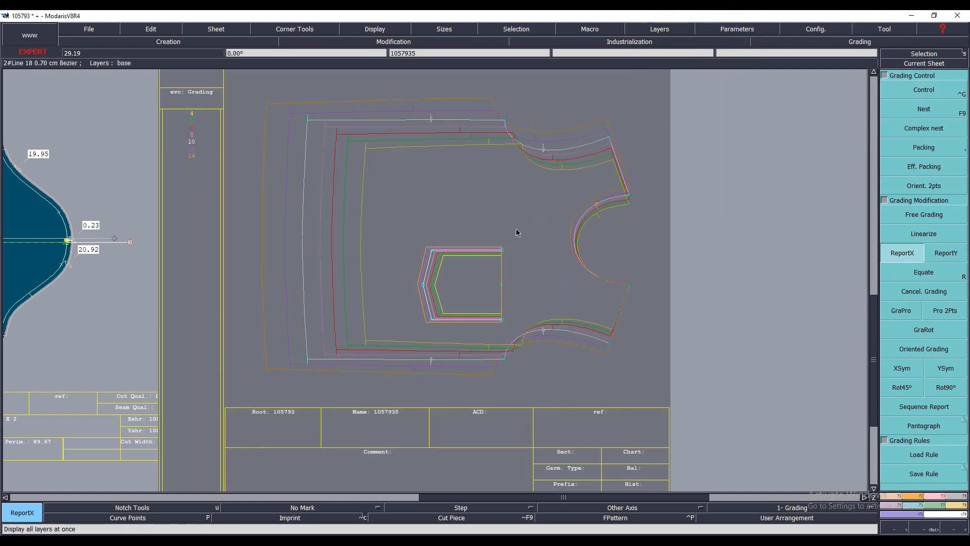
key("F9")
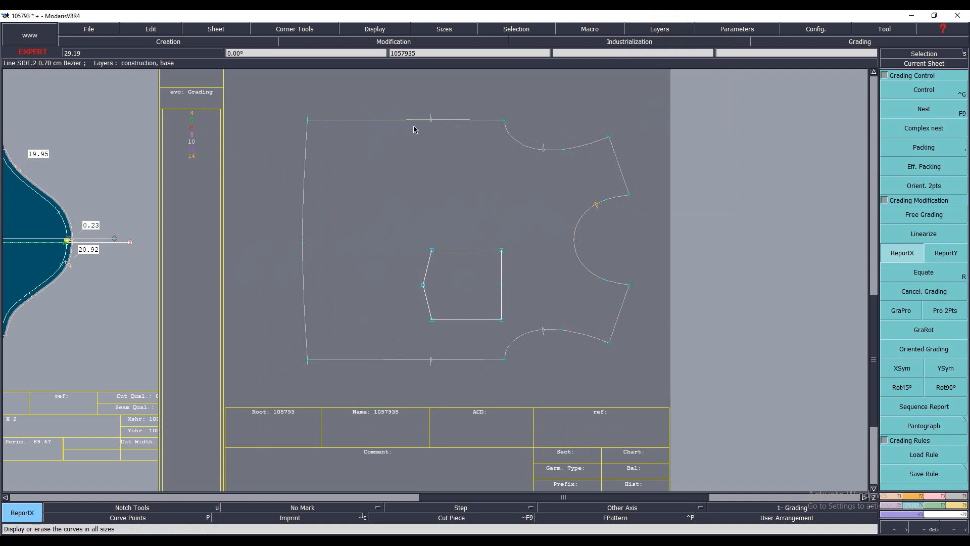
Make the Base layer the working layer.
left_click(665, 30)
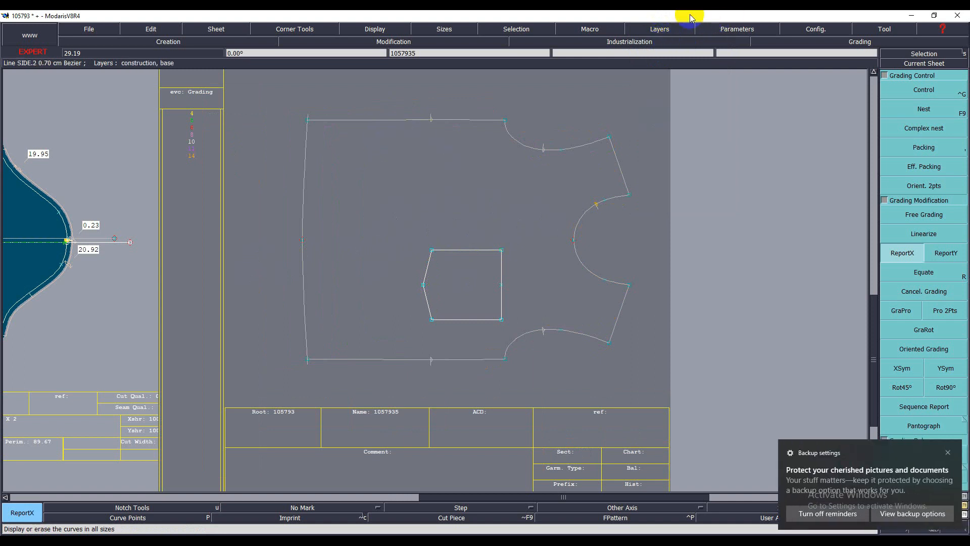
left_click(664, 30)
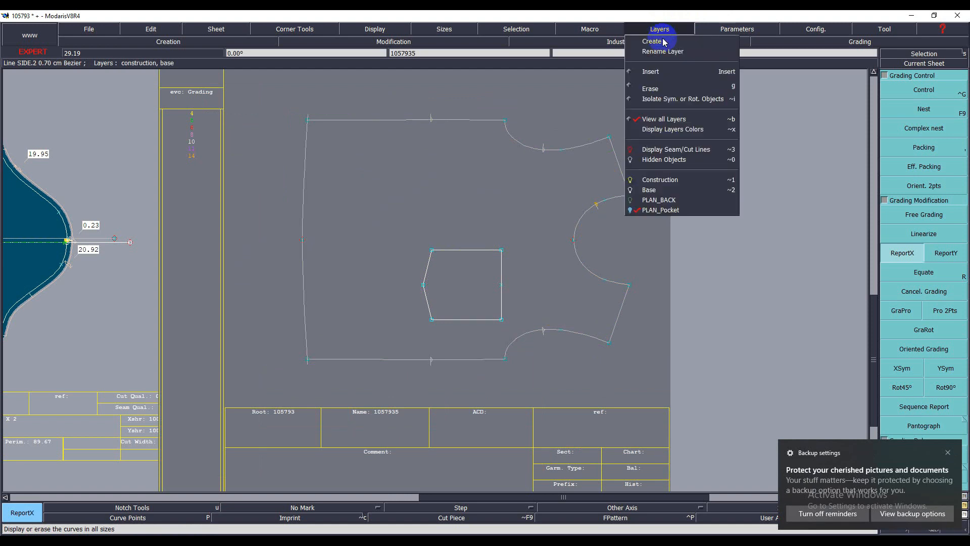
left_click(645, 189)
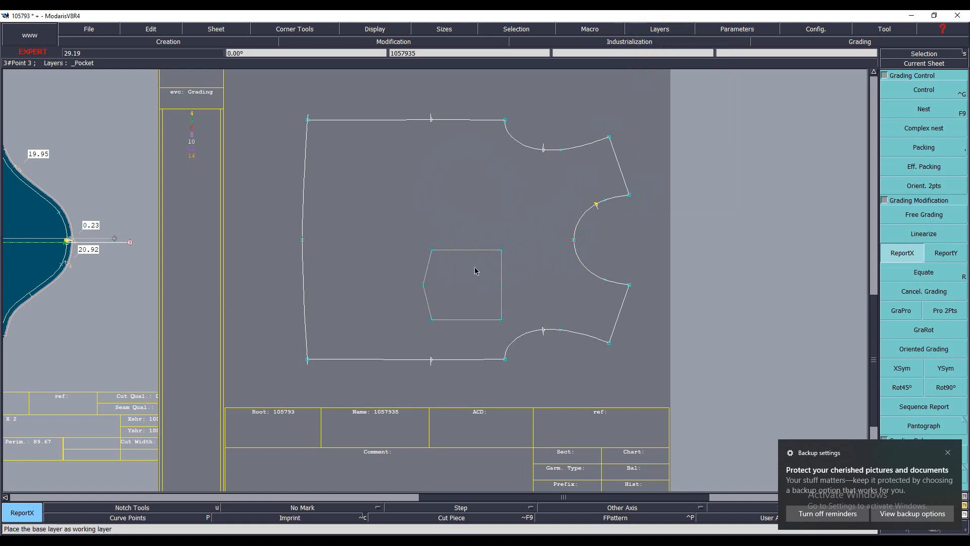
Turn the display of all layers off and on again to check which outlines belong to the Base layer.
left_click(659, 29)
left_click(644, 120)
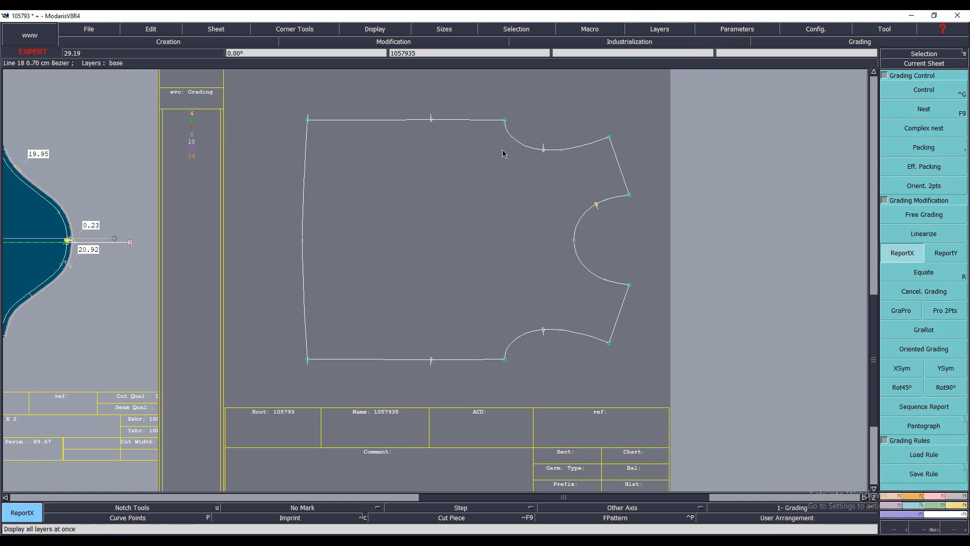
left_click(659, 29)
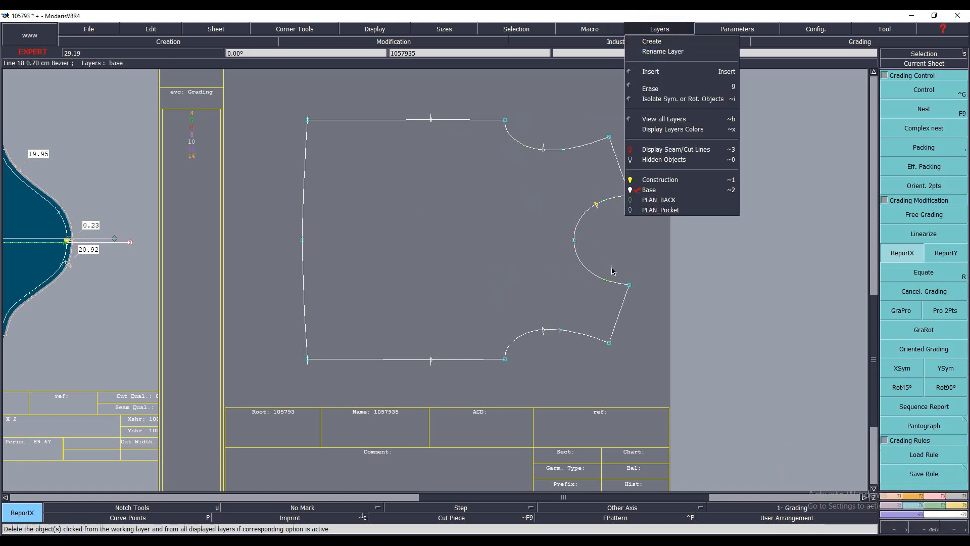
left_click(666, 120)
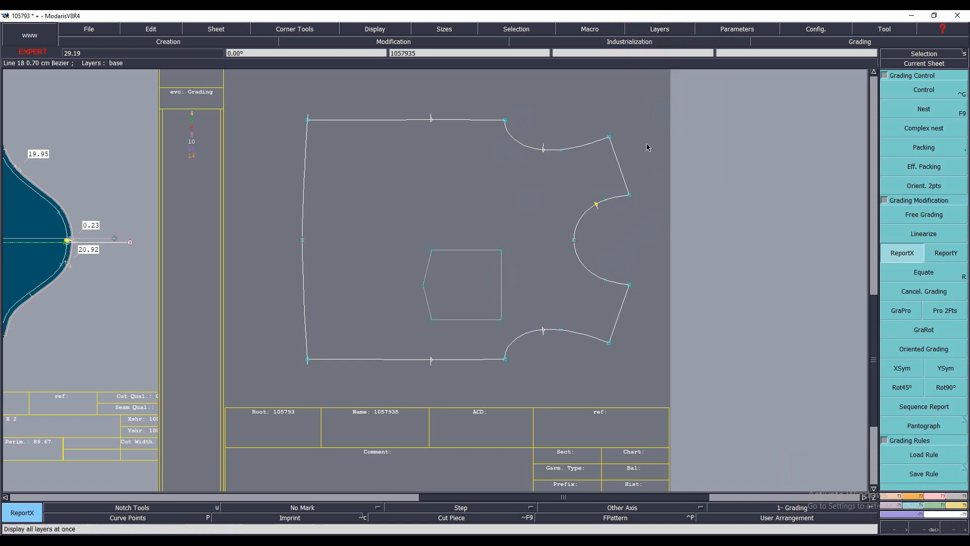
Insert the pocket outline into the Base layer.
left_click(675, 30)
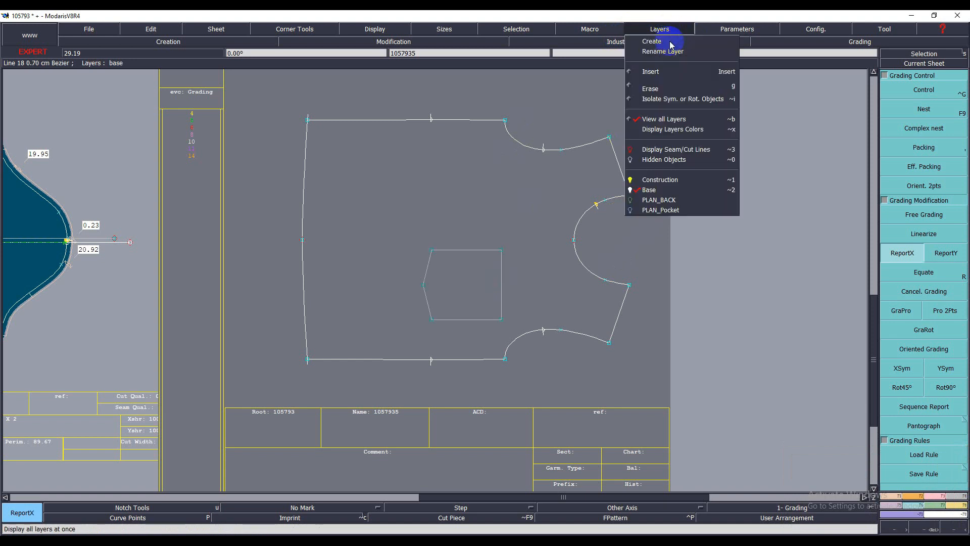
left_click(652, 72)
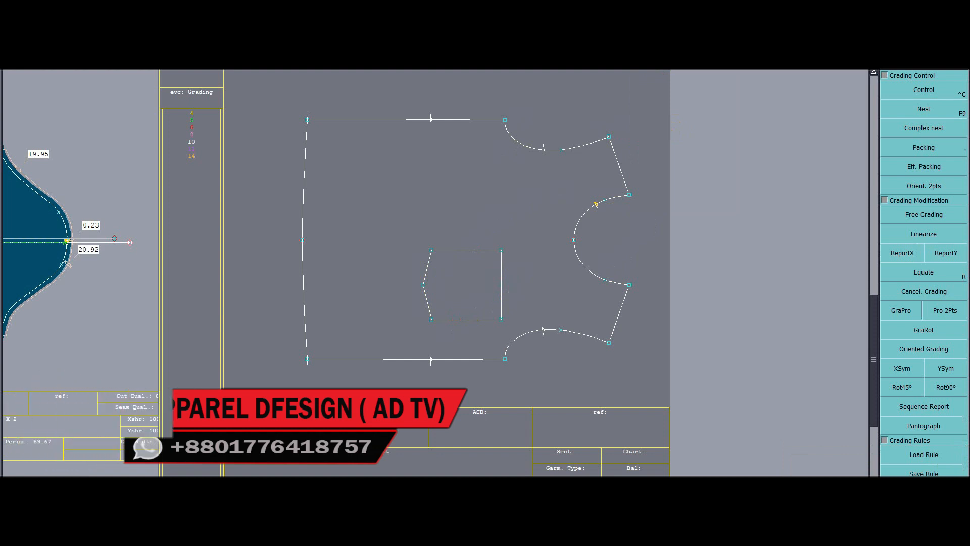
Turn off the display of all layers to examine the pocket outline in the Base layer, and display all layers again.
left_click(638, 17)
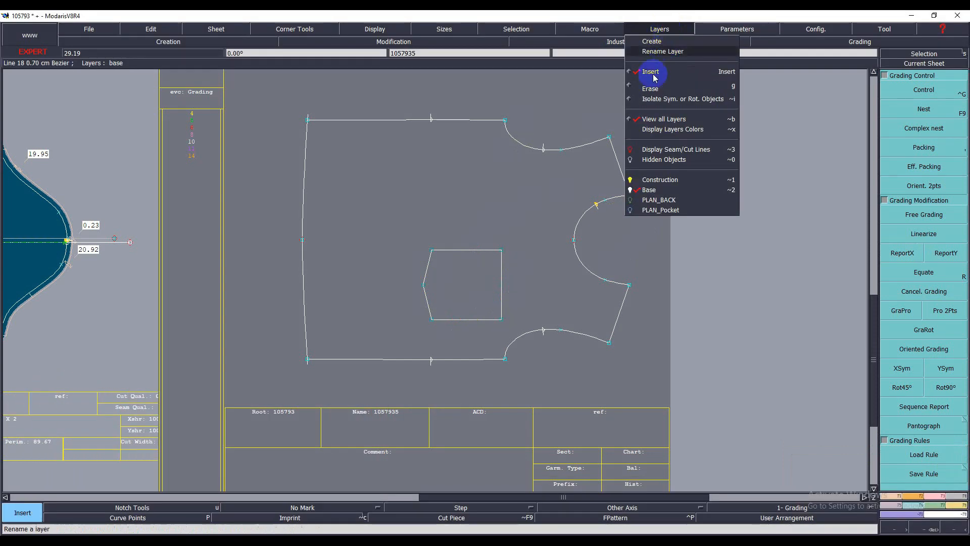
left_click(654, 119)
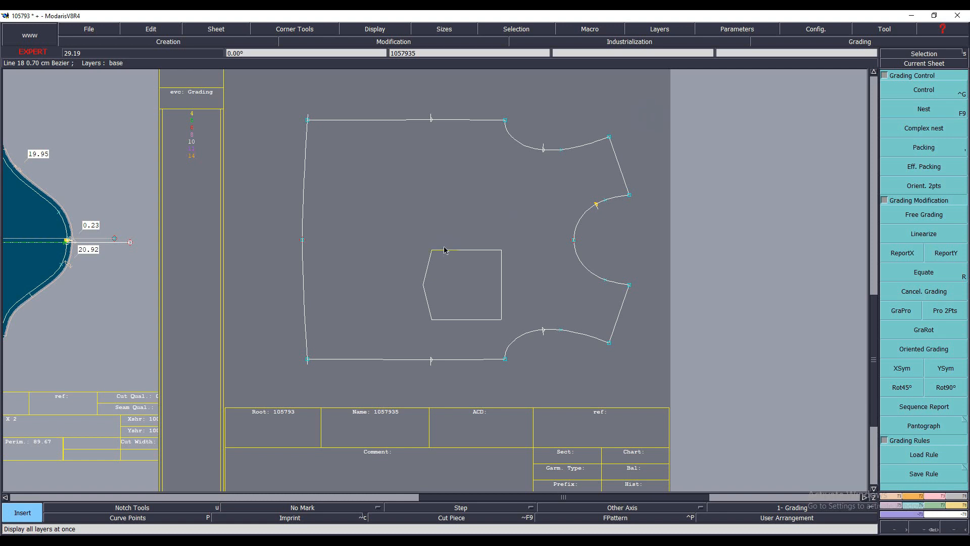
scroll(489, 326, "up", 2)
scroll(486, 282, "up", 1)
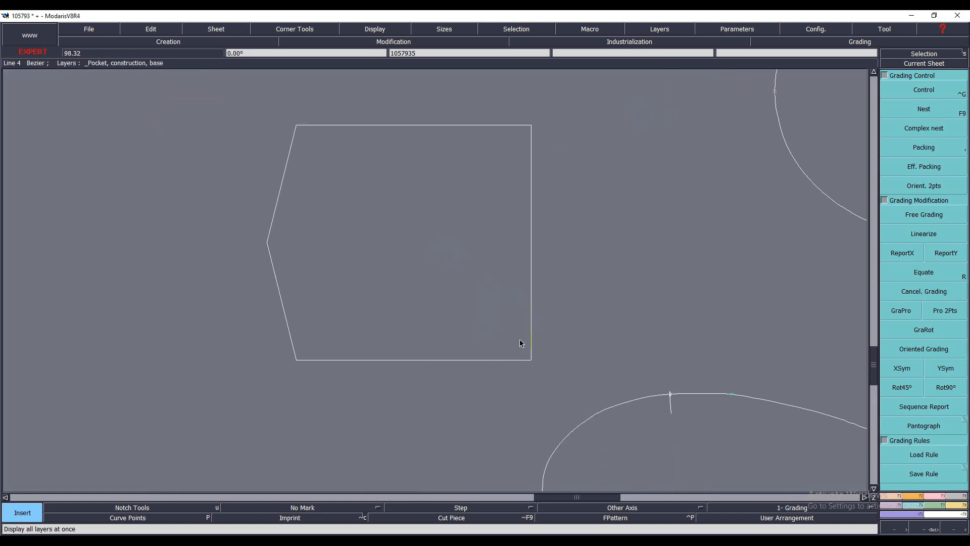
scroll(531, 362, "up", 1)
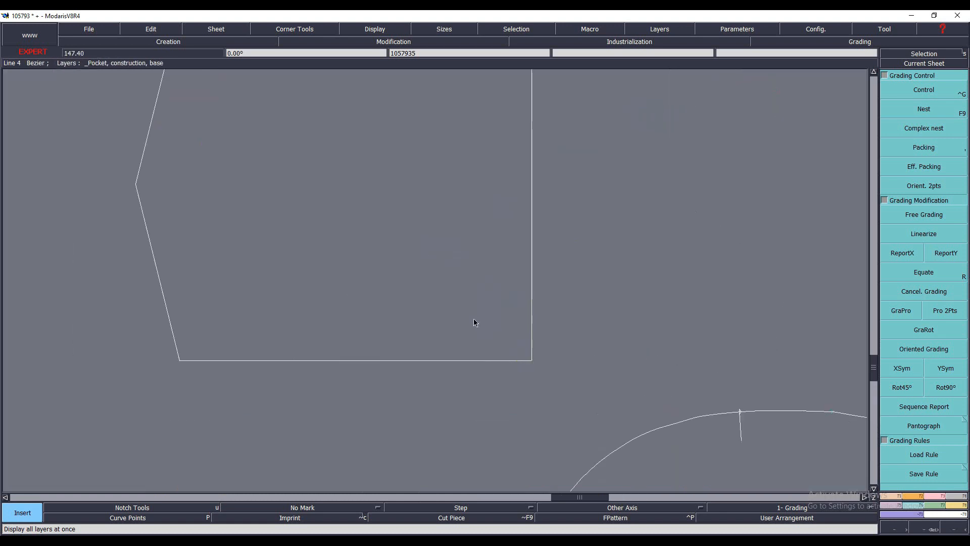
scroll(473, 320, "down", 4)
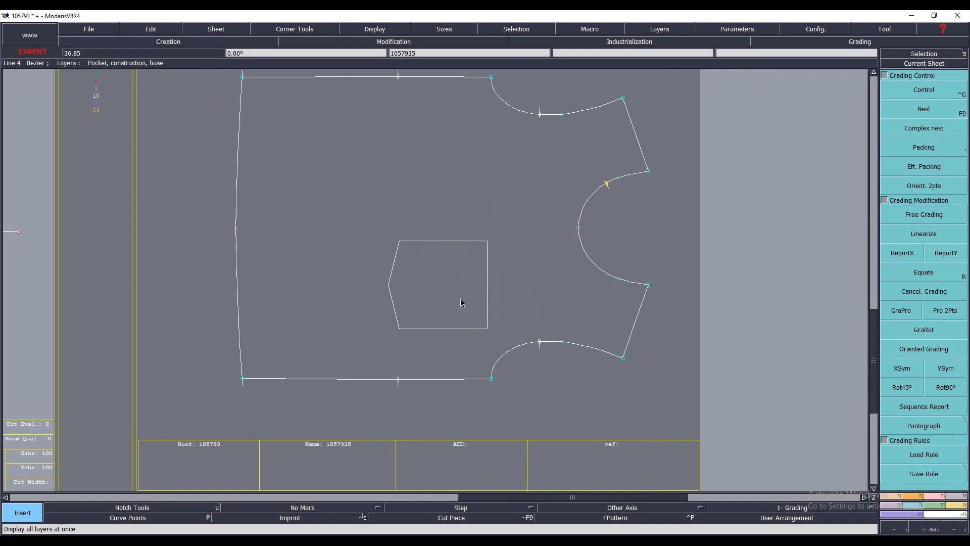
left_click(661, 29)
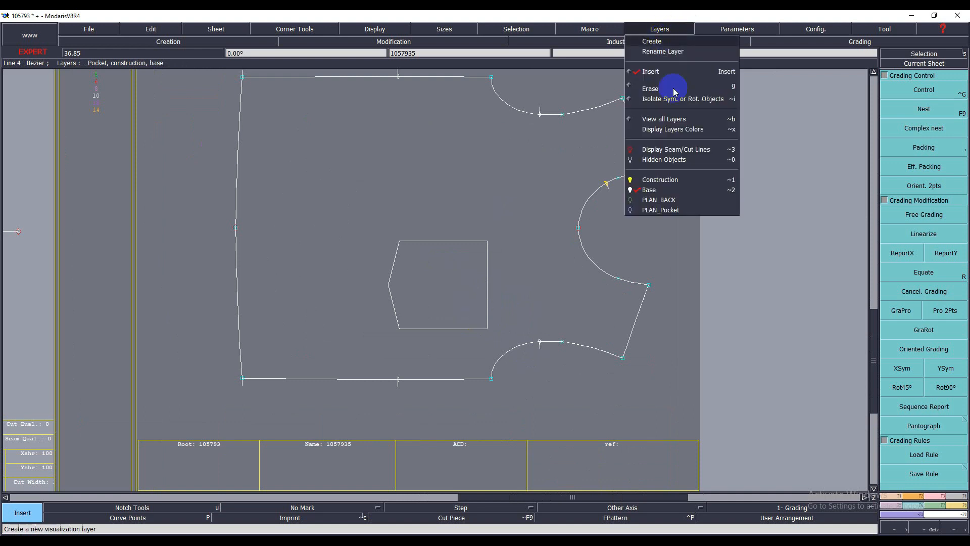
left_click(666, 119)
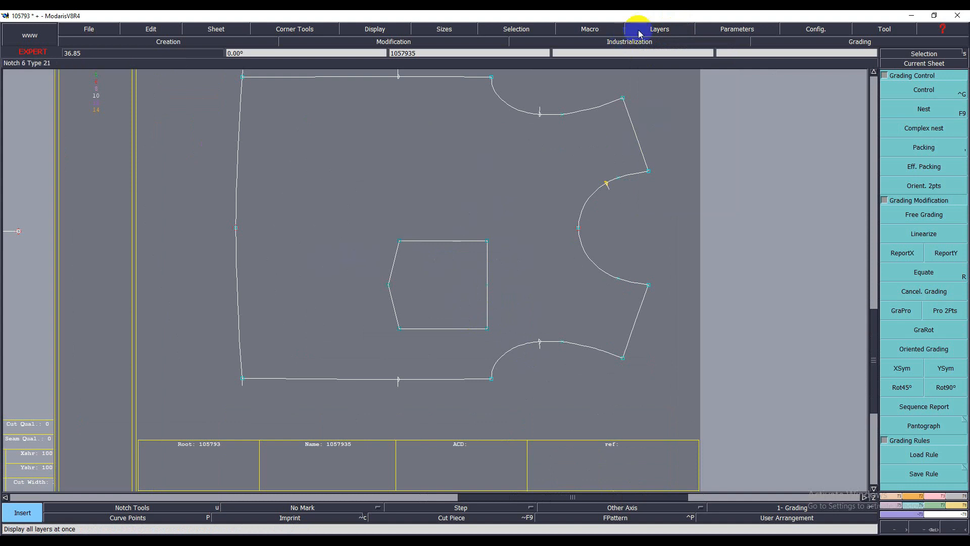
Insert the pocket's points into the Base layer and turn off the display of all layers.
left_click(667, 30)
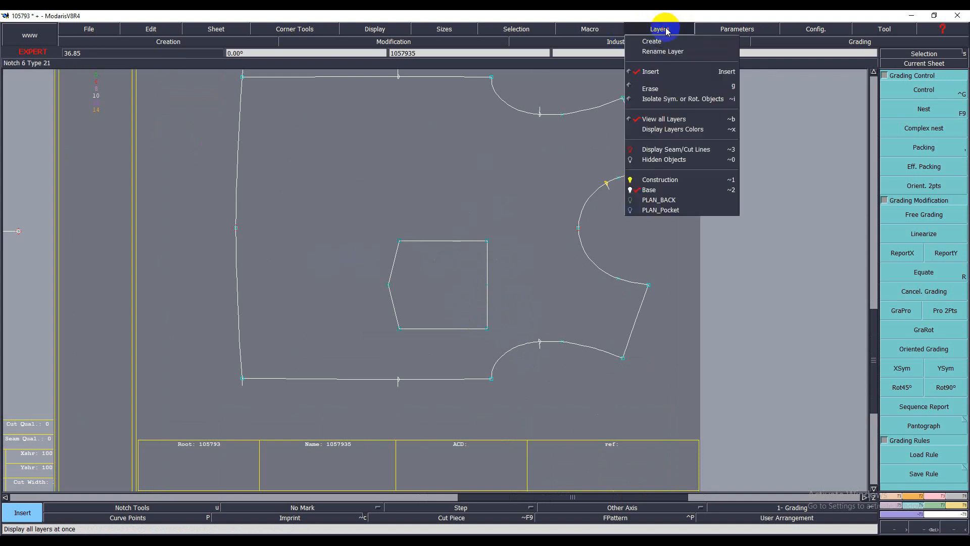
left_click(652, 72)
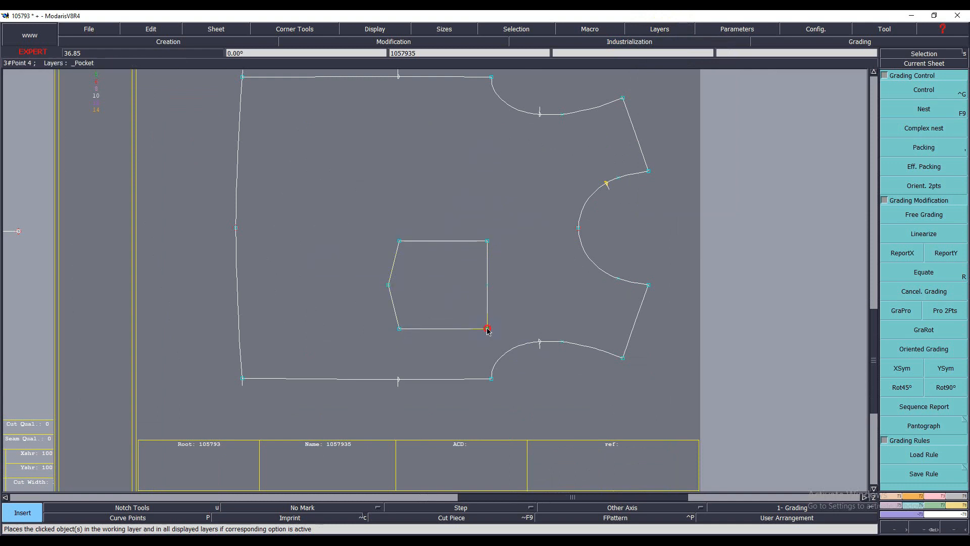
left_click(660, 28)
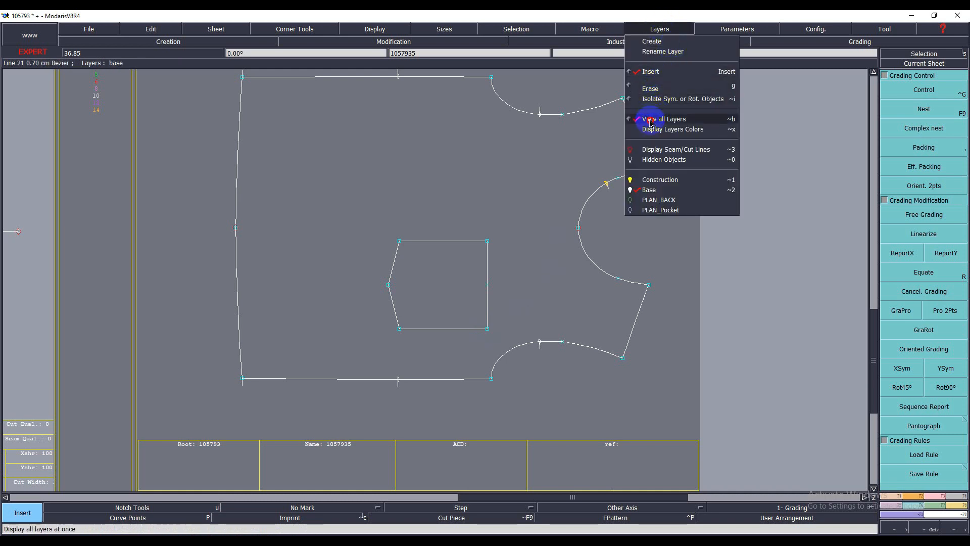
left_click(652, 121)
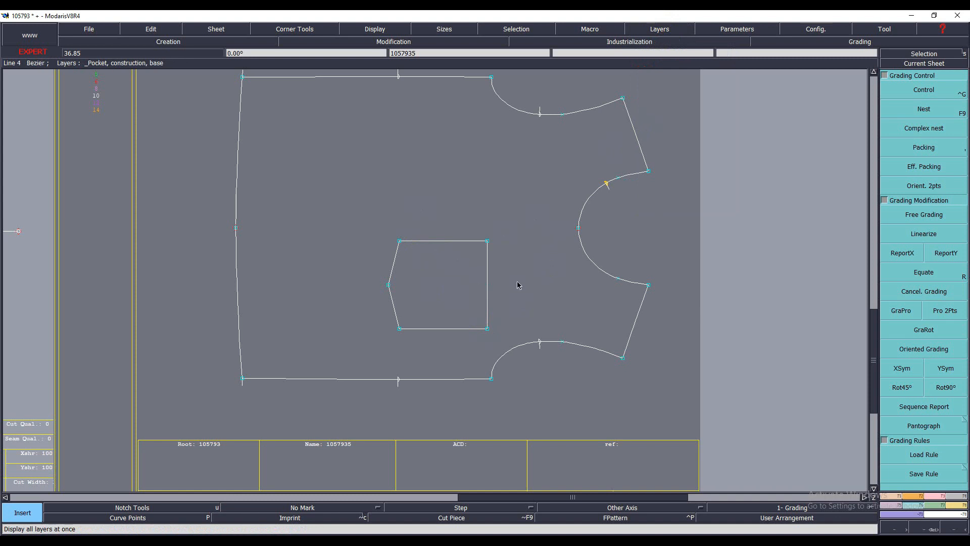
Make the Pln layer the working layer for the front piece.
key("8")
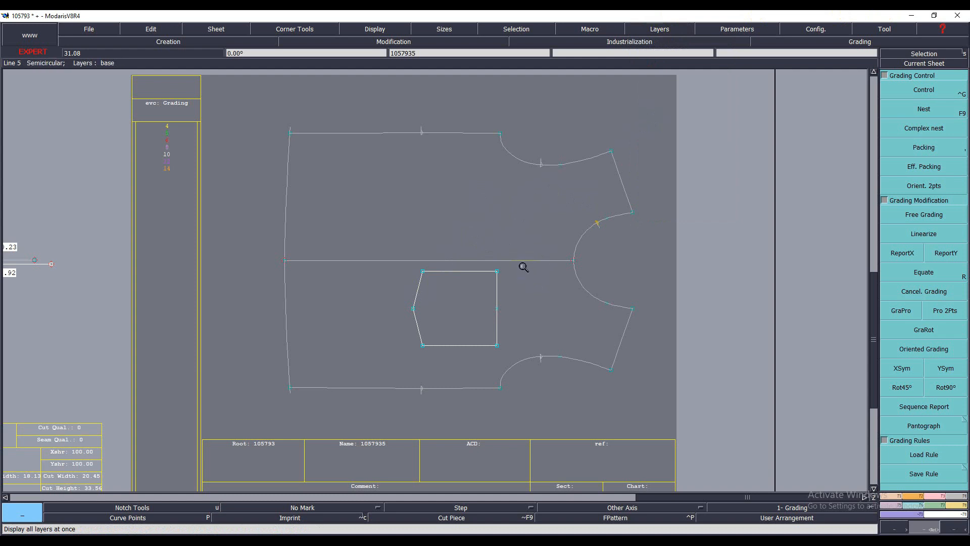
left_click(659, 30)
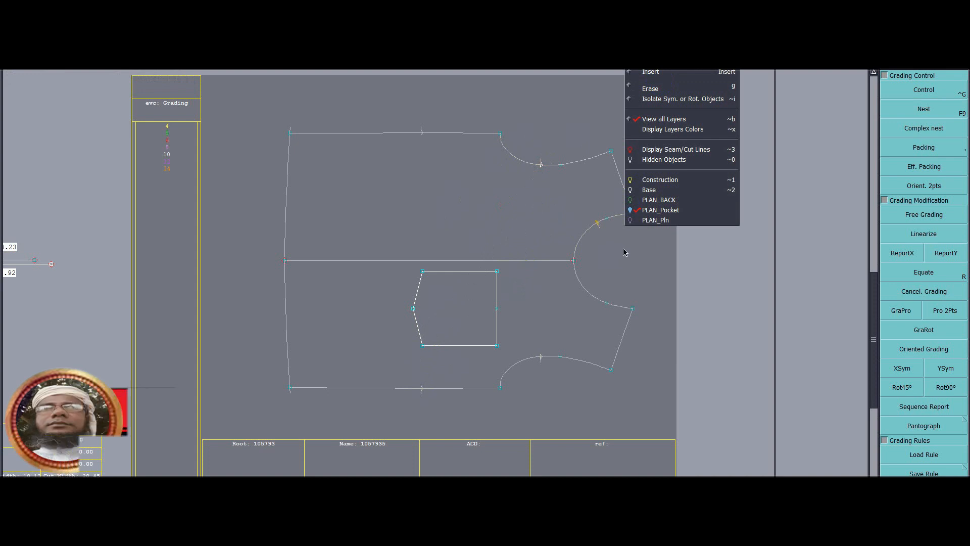
left_click(656, 221)
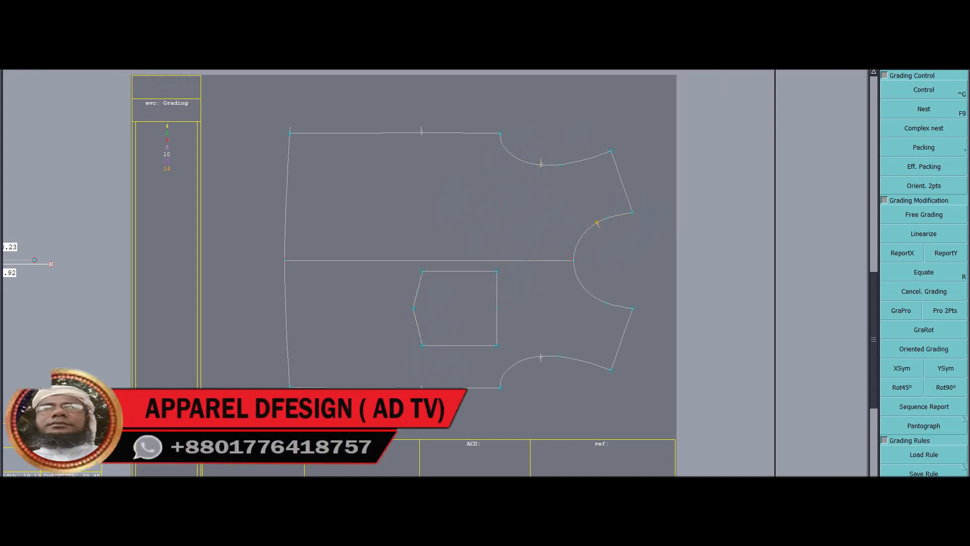
Draw a straight line about 40.8 cm long from the upper armhole notch to the notch on the lower side seam.
left_click(660, 29)
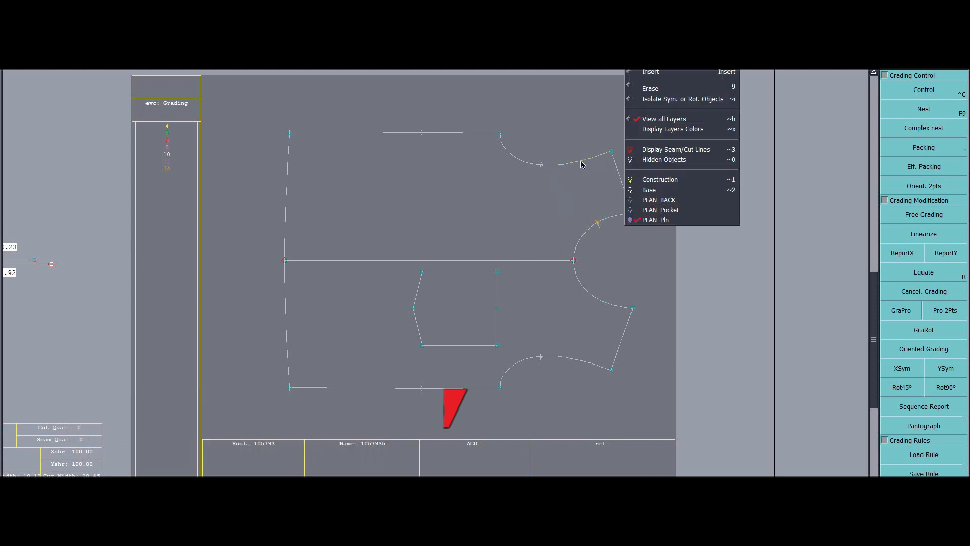
left_click(582, 92)
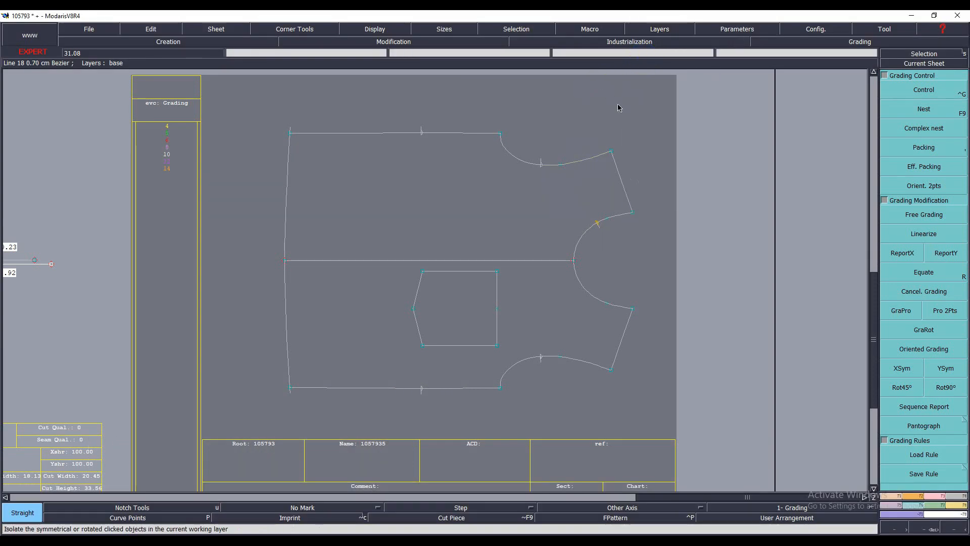
left_click(541, 163)
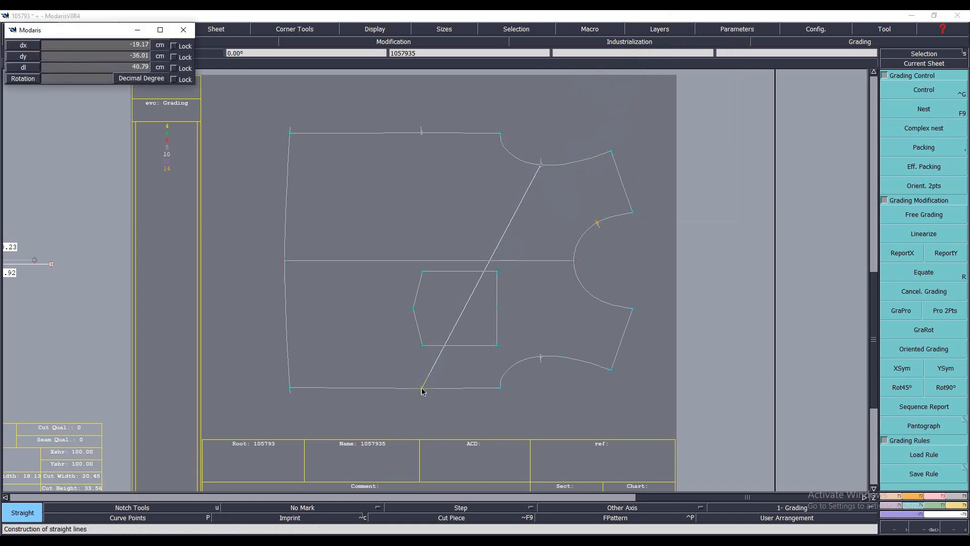
left_click(422, 388)
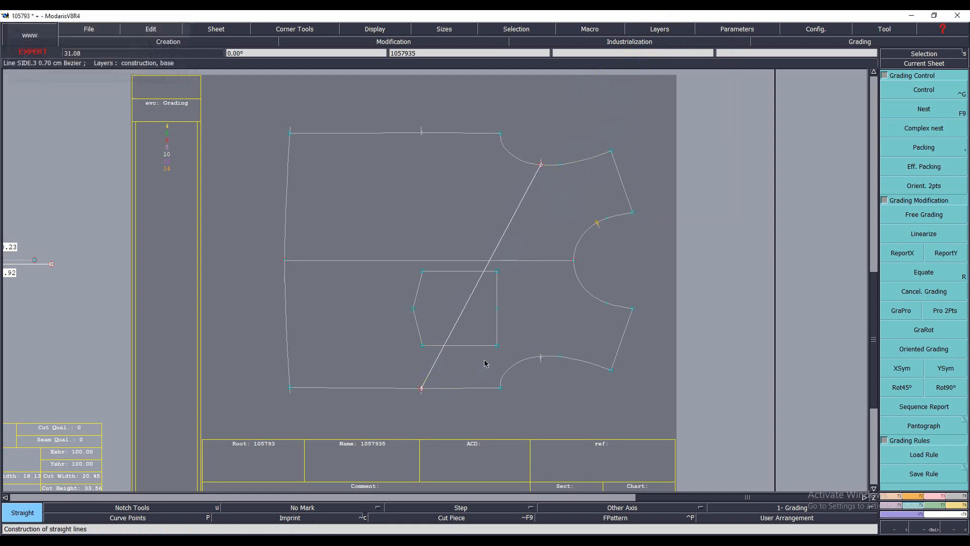
Insert the front's shoulder, neckline, armhole and lower side seam lines into the Pln layer.
left_click(739, 31)
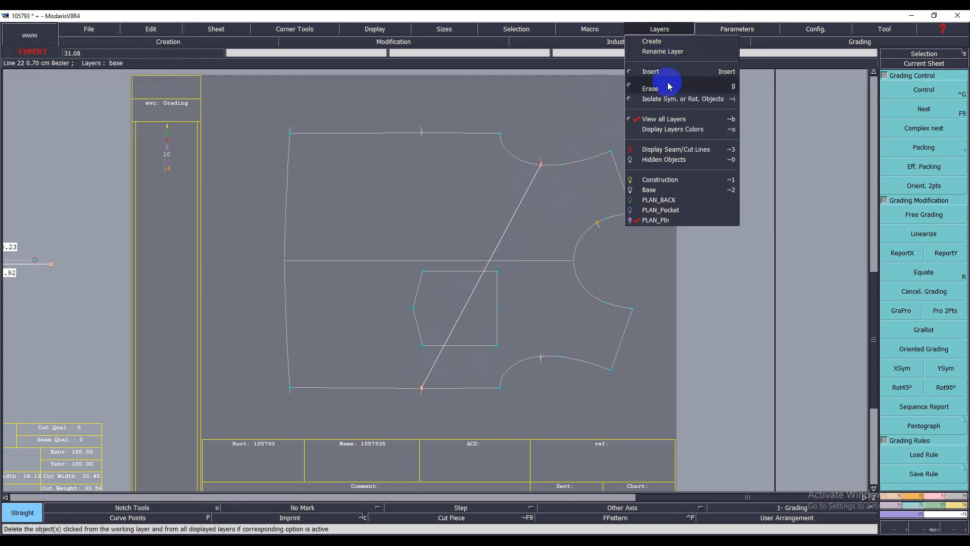
left_click(651, 72)
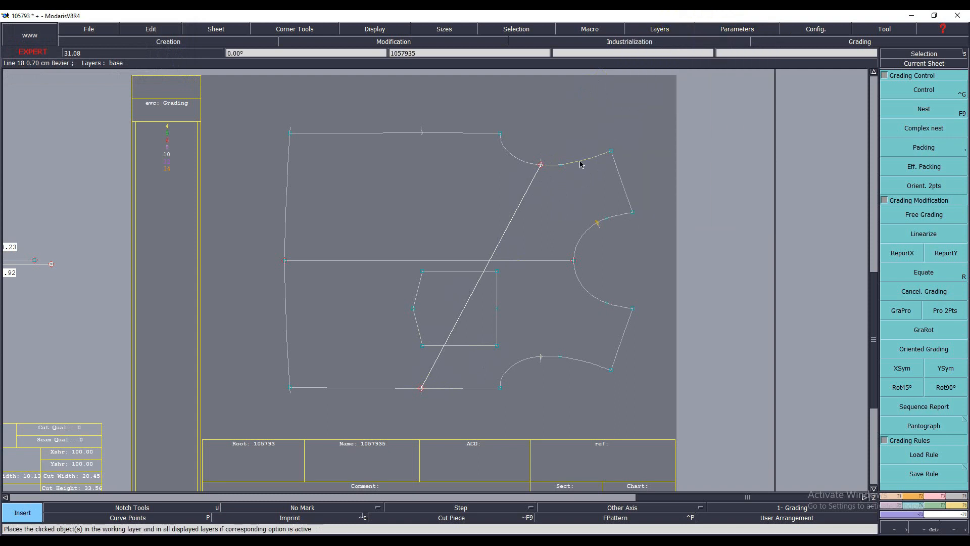
left_click(622, 174)
left_click(623, 330)
left_click(564, 357)
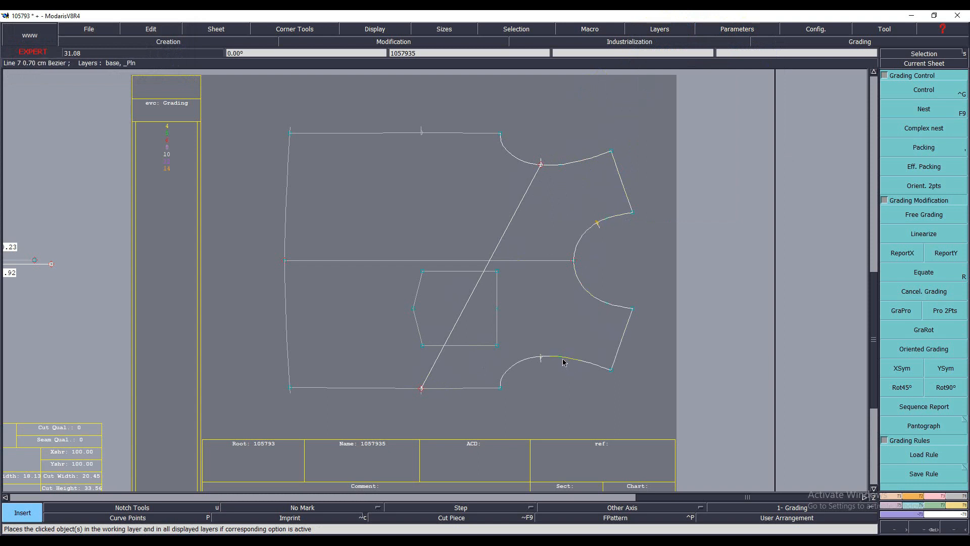
left_click(490, 388)
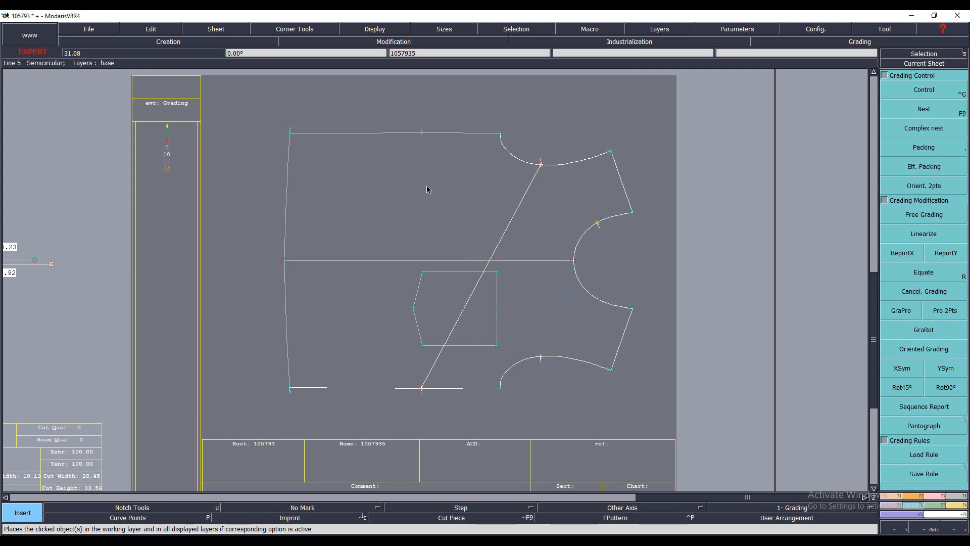
Toggle the size nest of the front piece and turn off the display of all layers to examine the Pln layer alone.
key("F12")
key("F9")
key("F10")
key("F10")
key("F10")
left_click(660, 29)
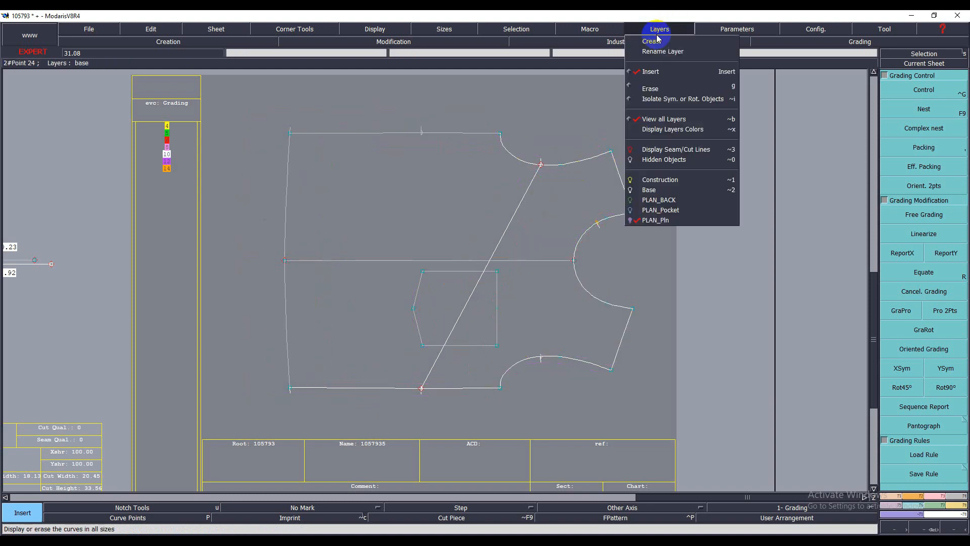
left_click(653, 119)
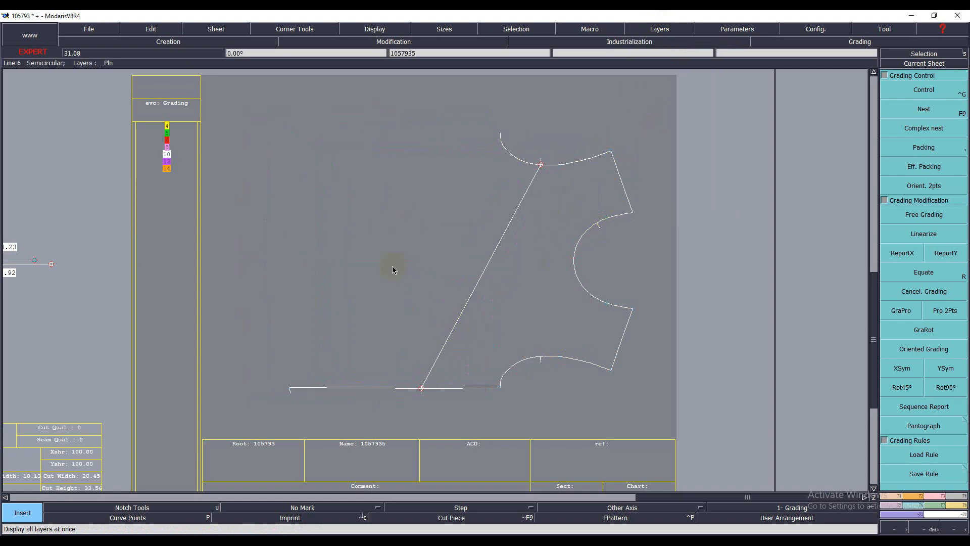
Arrange all sheets on the desk and display all layers again.
key("j")
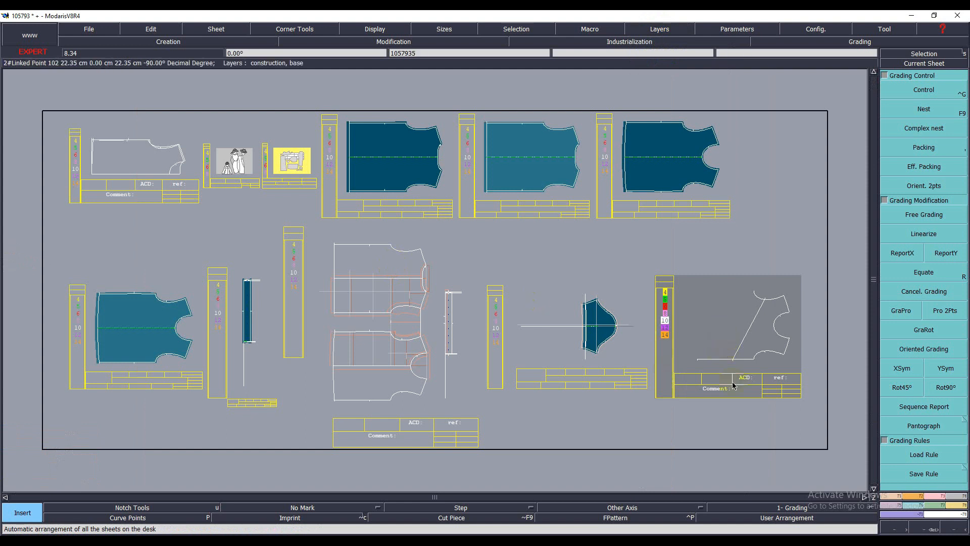
left_click(660, 30)
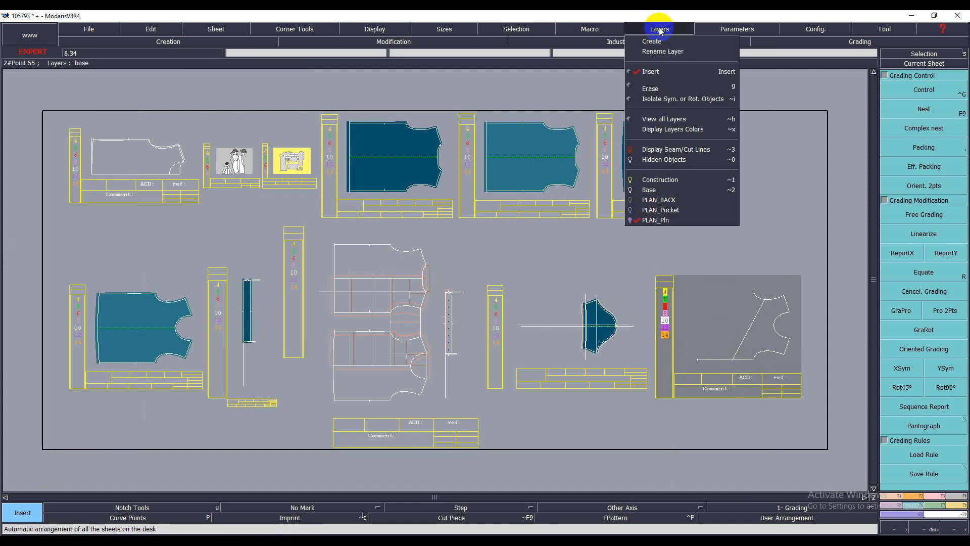
left_click(668, 120)
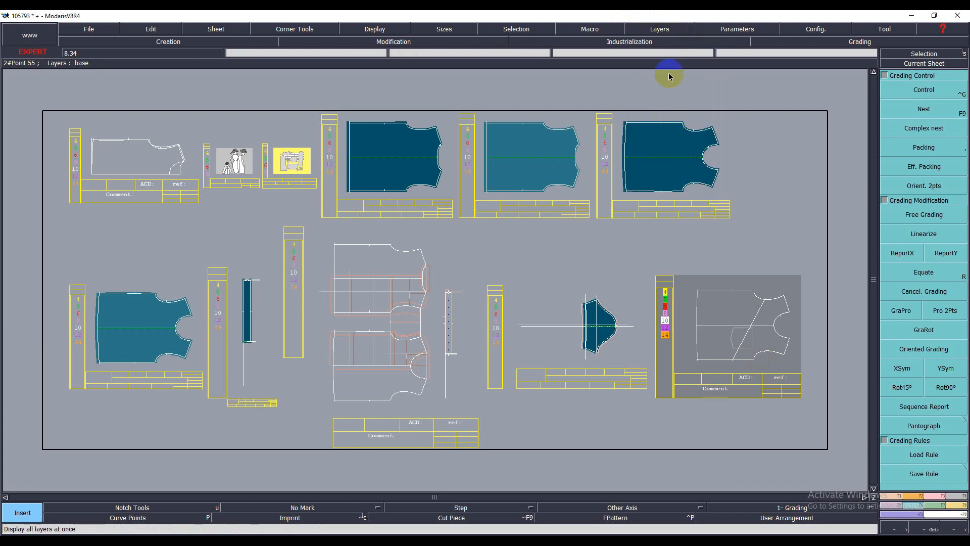
Toggle the display of hidden objects and rearrange all sheets on the desk.
left_click(661, 29)
left_click(657, 159)
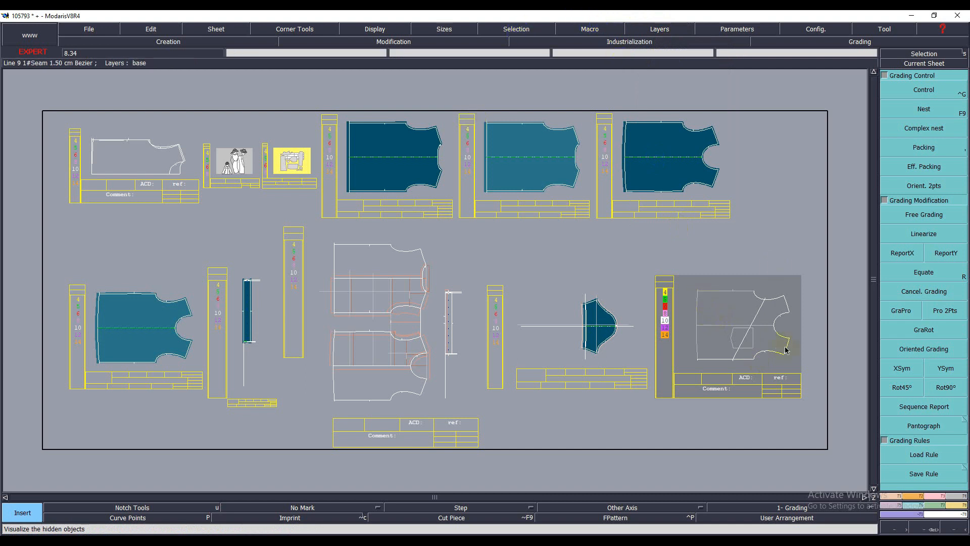
scroll(732, 336, "up", 3)
key("j")
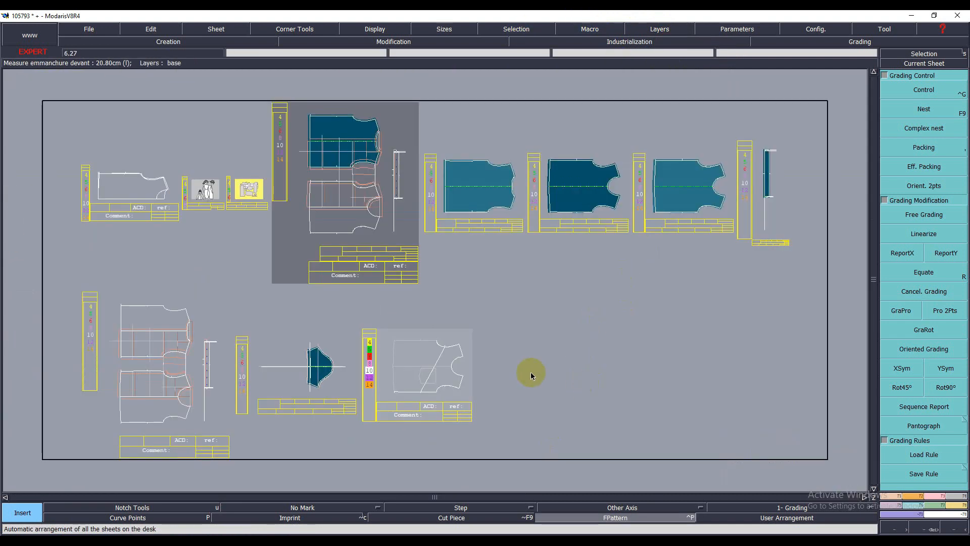
Turn the display of seam and cut lines on and off again, toggling the cut-piece-only view in between.
left_click(657, 29)
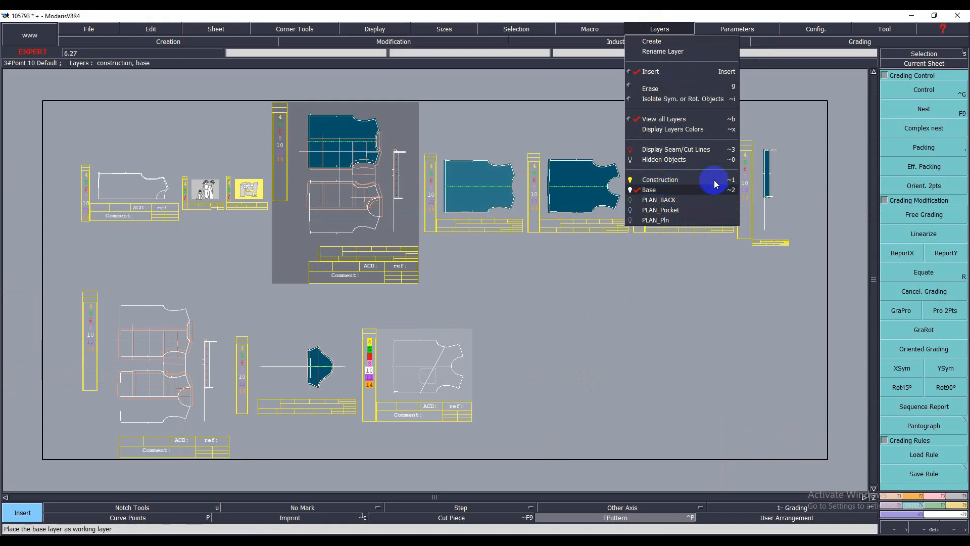
left_click(672, 151)
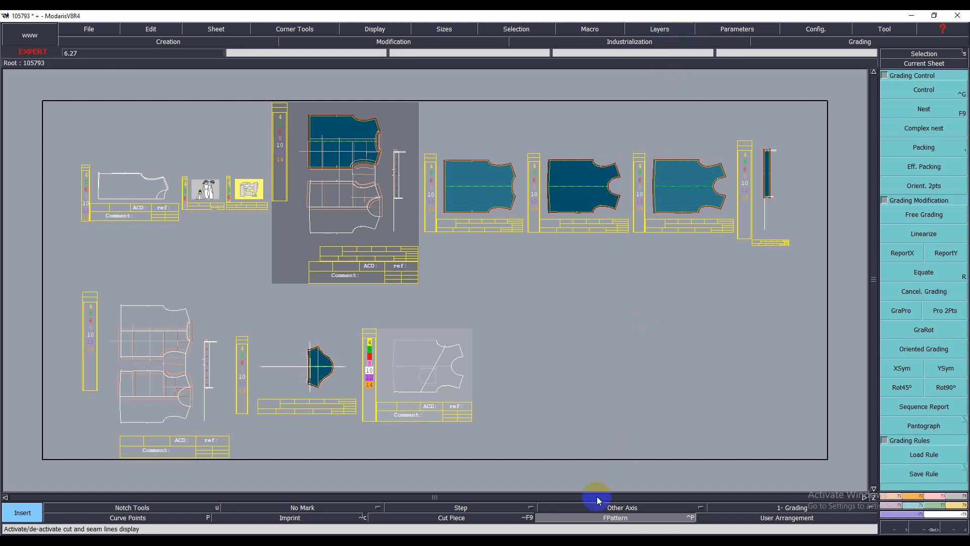
left_click(462, 519)
left_click(461, 520)
left_click(462, 520)
left_click(462, 520)
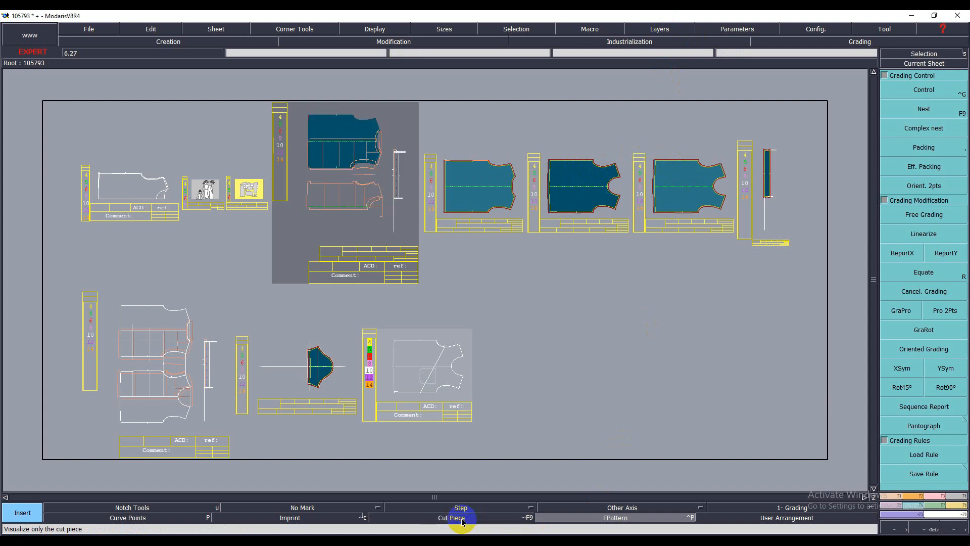
left_click(660, 30)
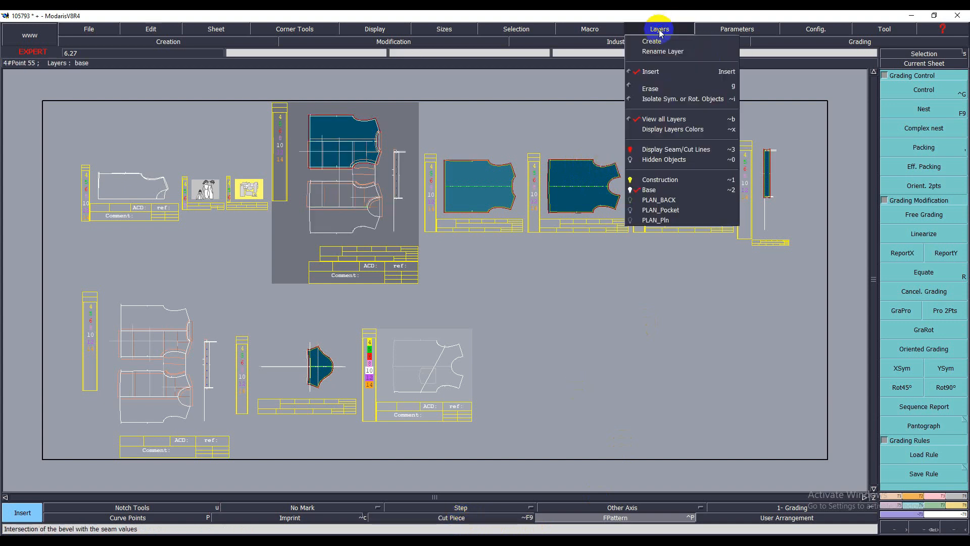
left_click(656, 151)
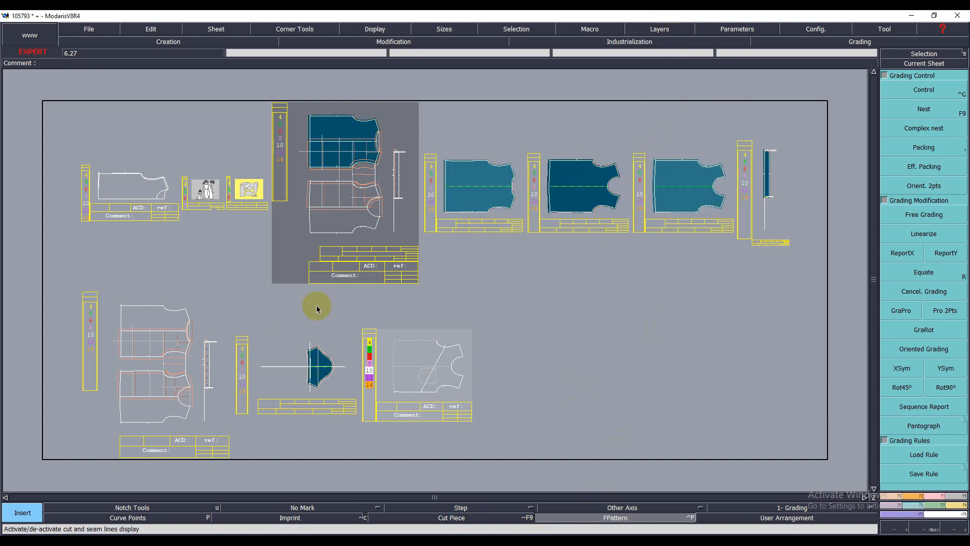